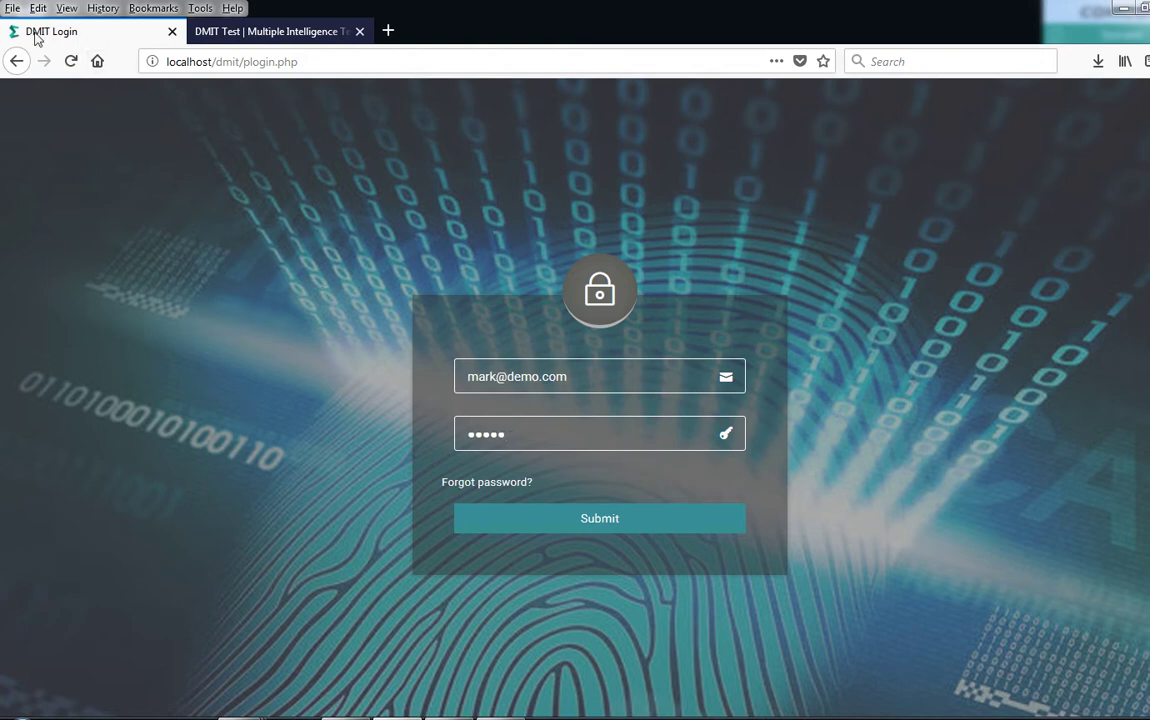
# - Visit the DMIT Test company site, then return to the login form and sign in
pyautogui.click(260, 33)
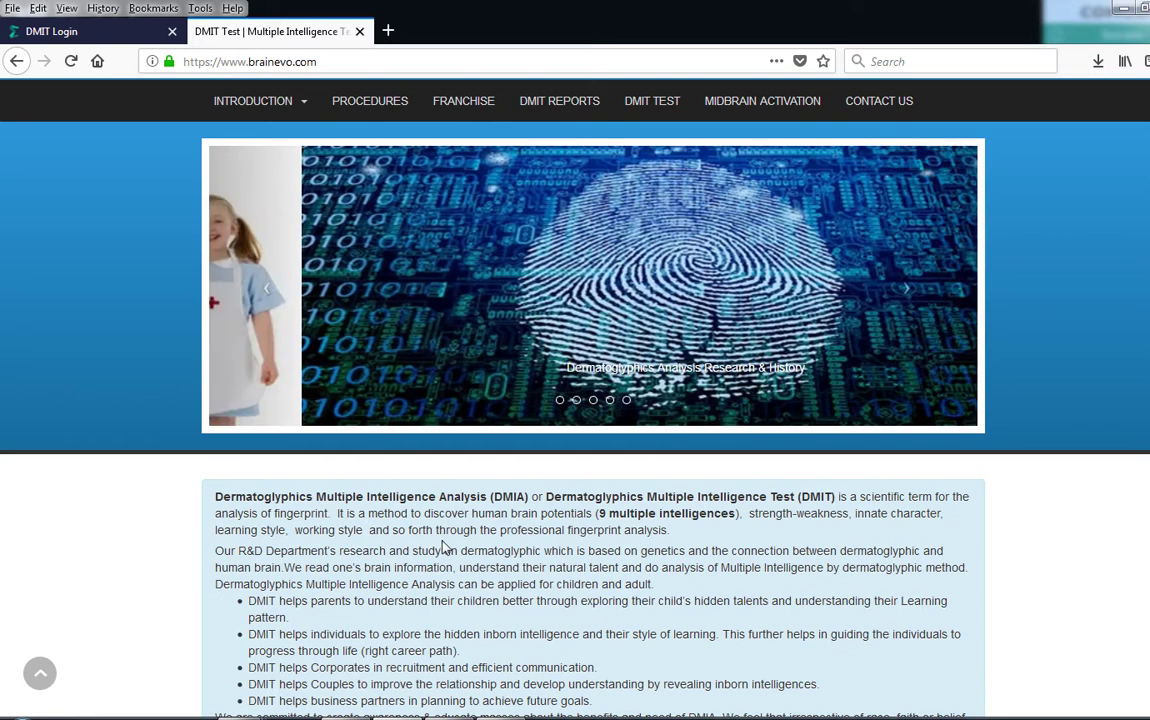
pyautogui.click(106, 34)
pyautogui.click(613, 528)
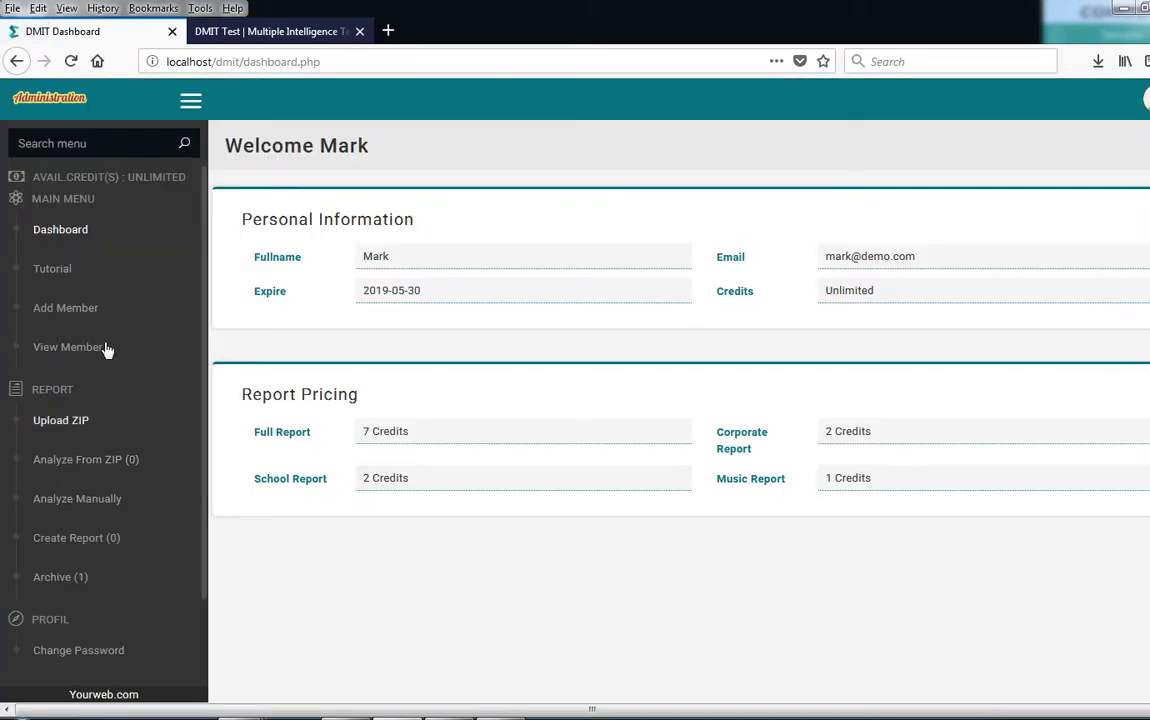
# - Read the Tutorial, view the Add Member form, and reach the Upload ZIP page
pyautogui.click(64, 272)
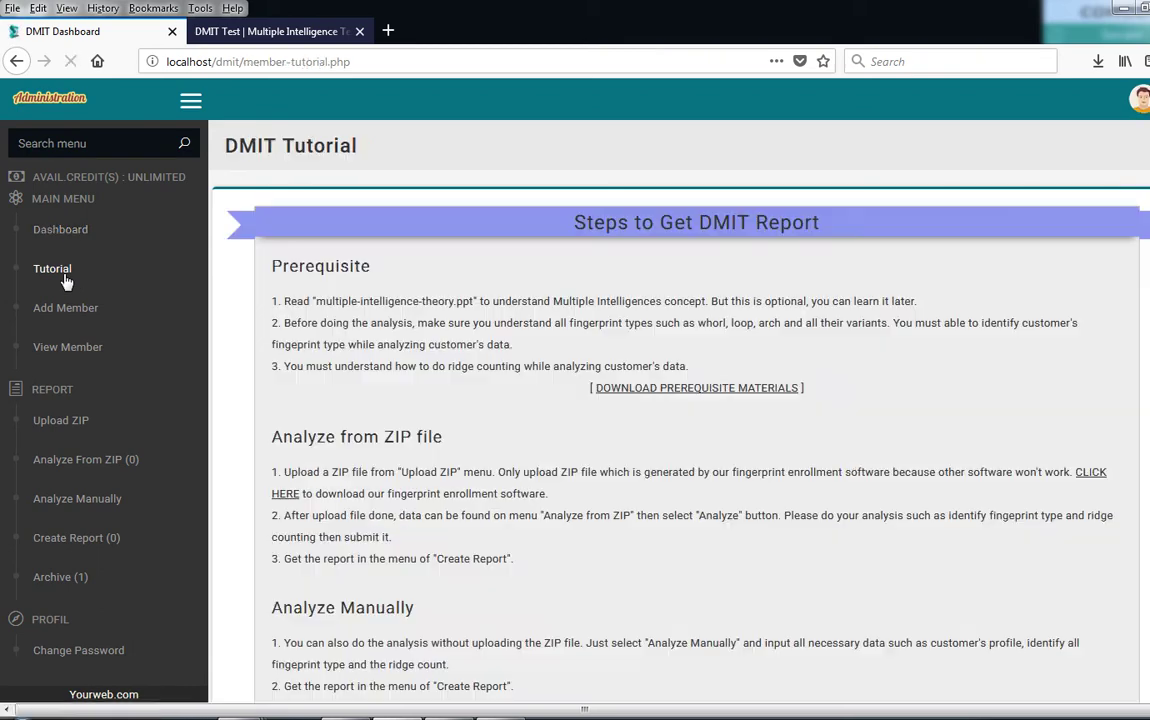
pyautogui.scroll(-1, 588, 457)
pyautogui.scroll(1, 588, 457)
pyautogui.click(88, 313)
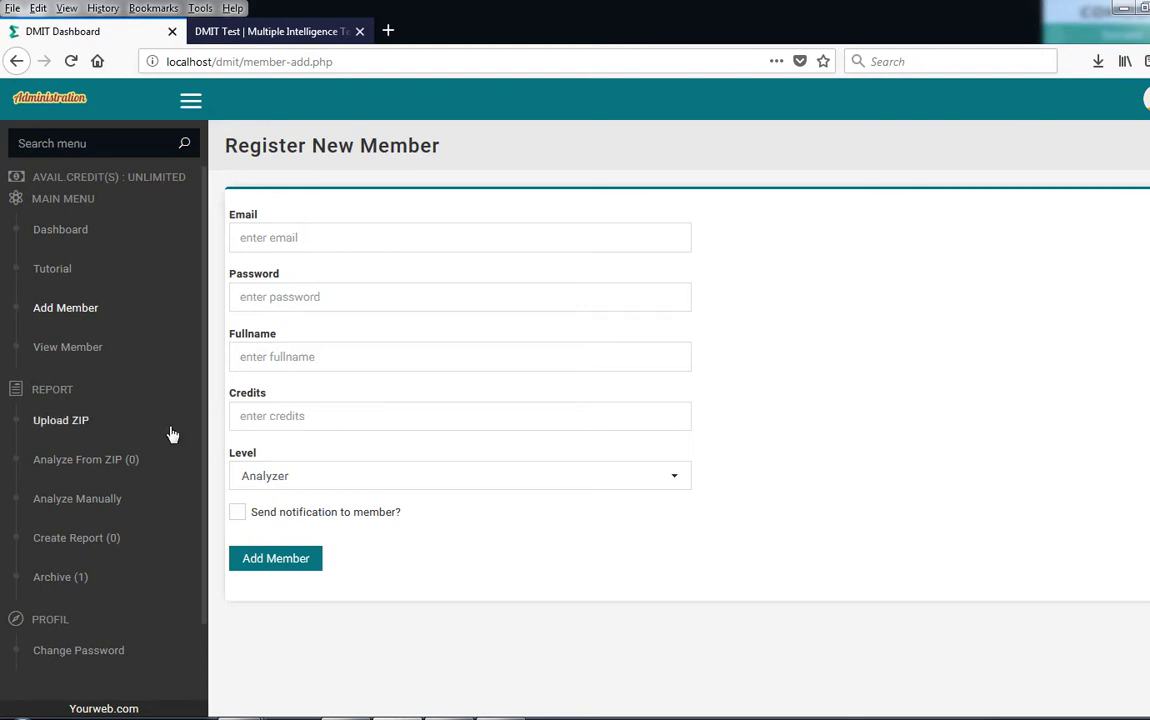
pyautogui.click(66, 428)
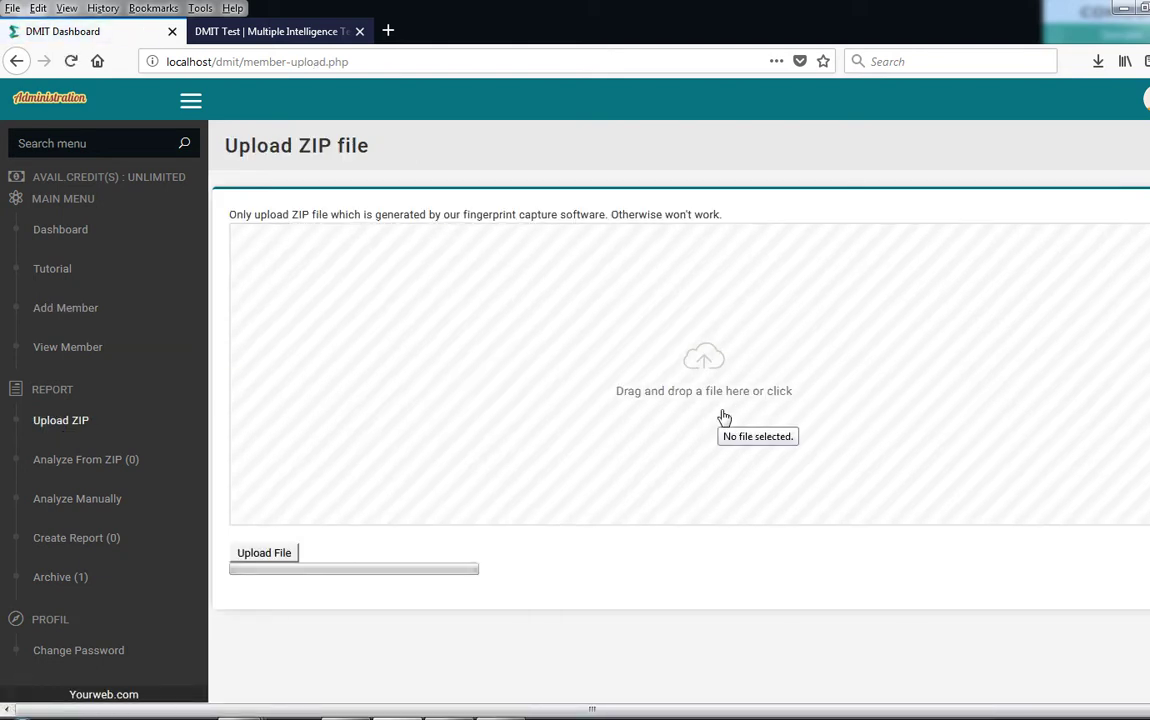
pyautogui.rightClick(738, 716)
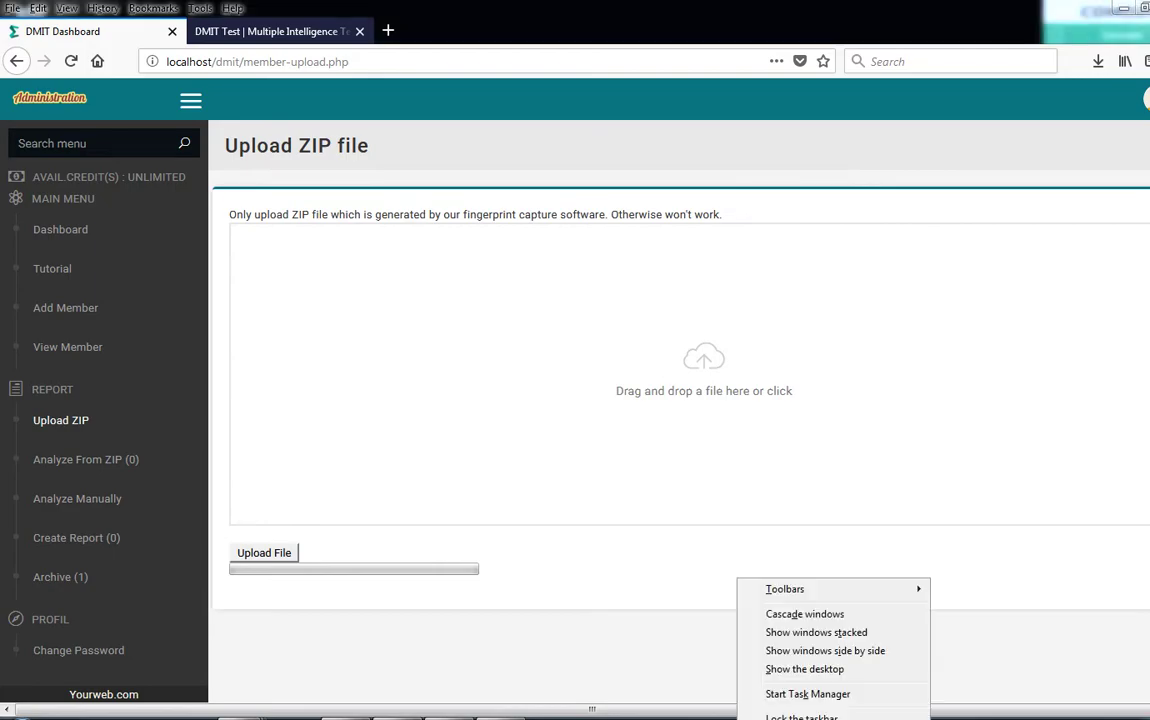
pyautogui.click(804, 669)
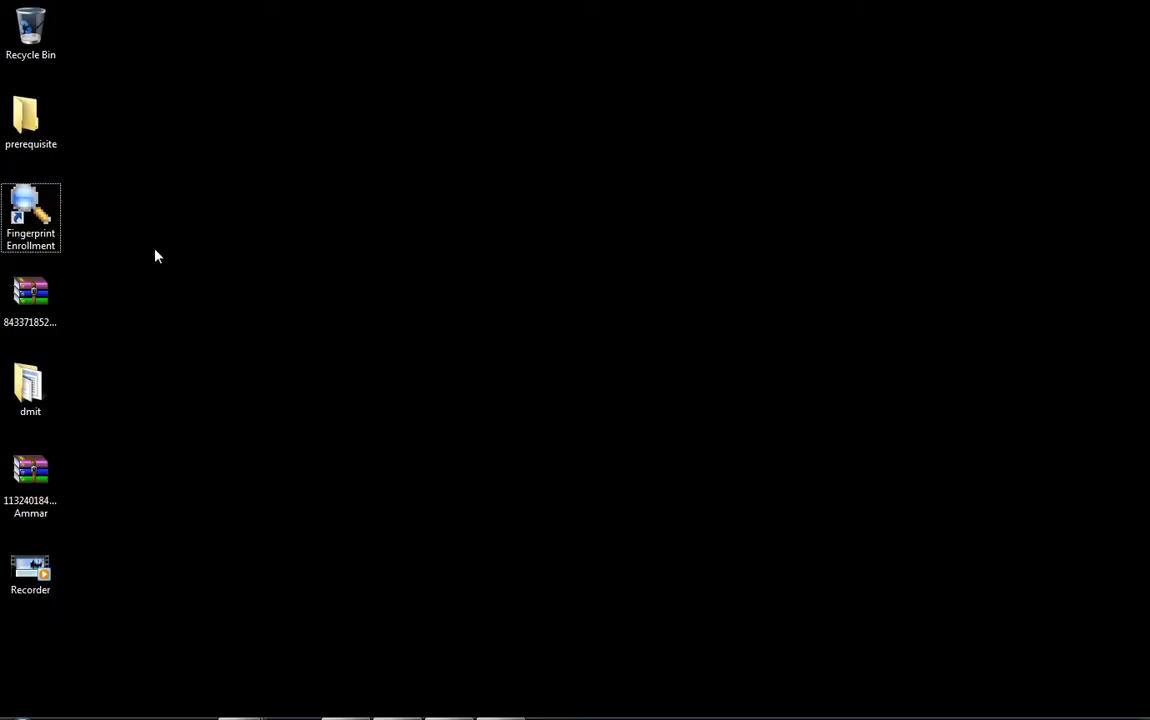
pyautogui.doubleClick(33, 226)
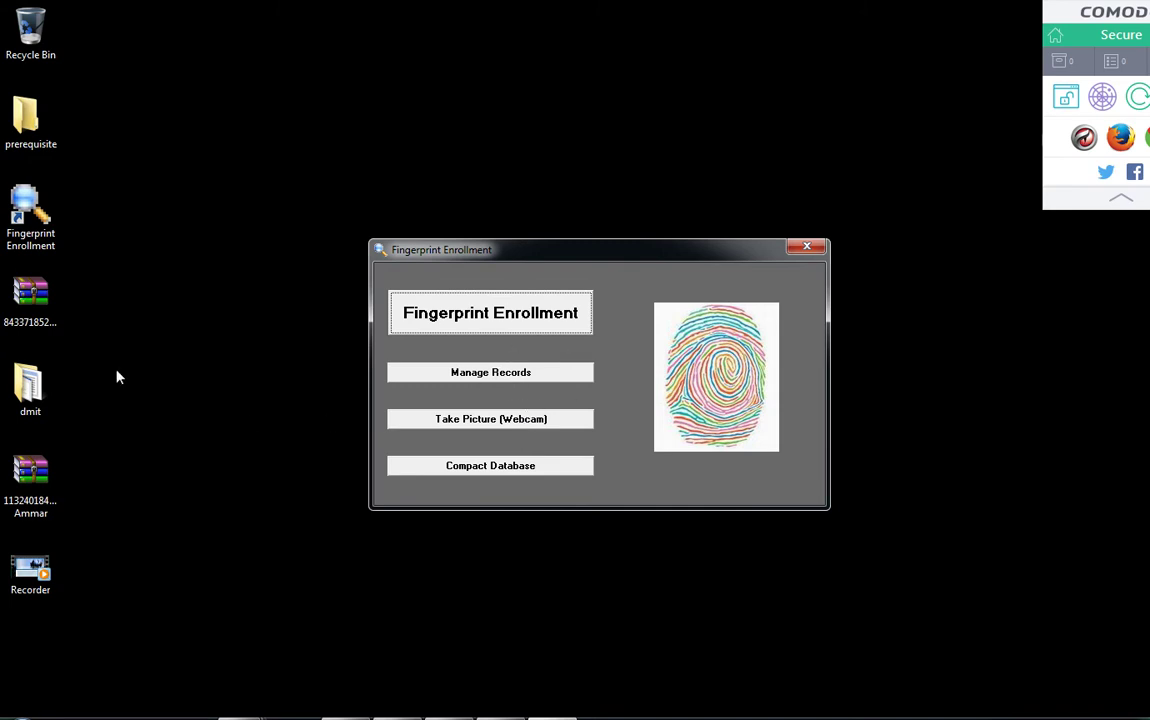
pyautogui.click(30, 295)
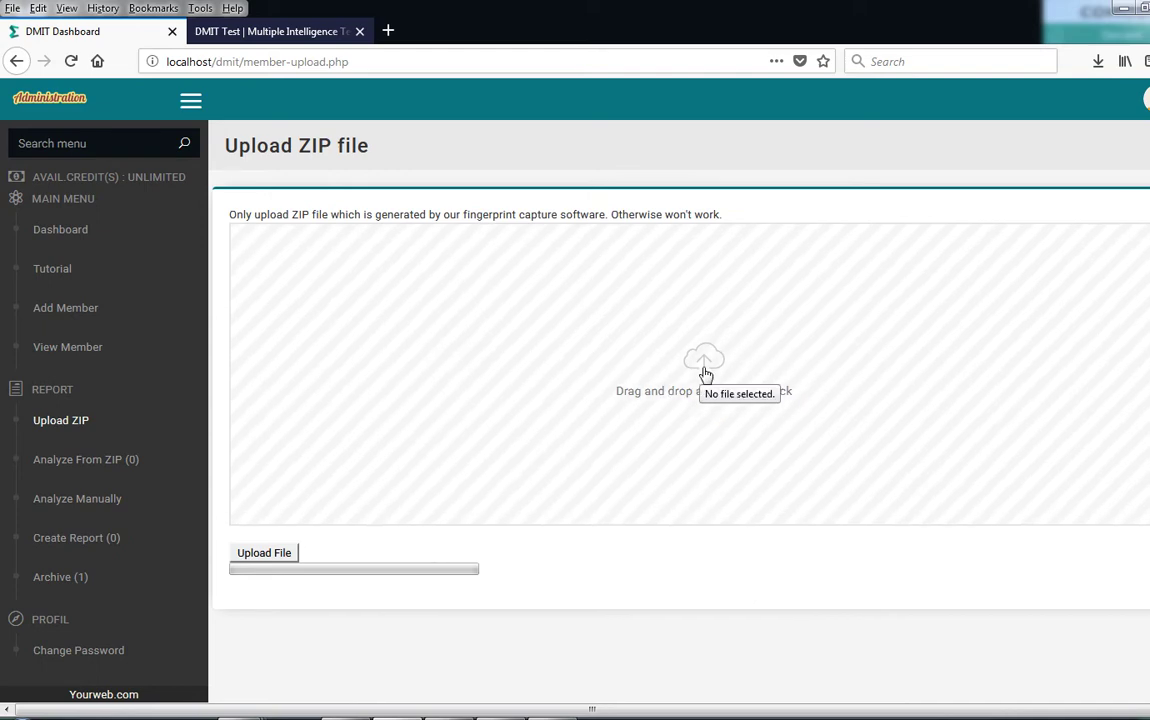
pyautogui.click(705, 373)
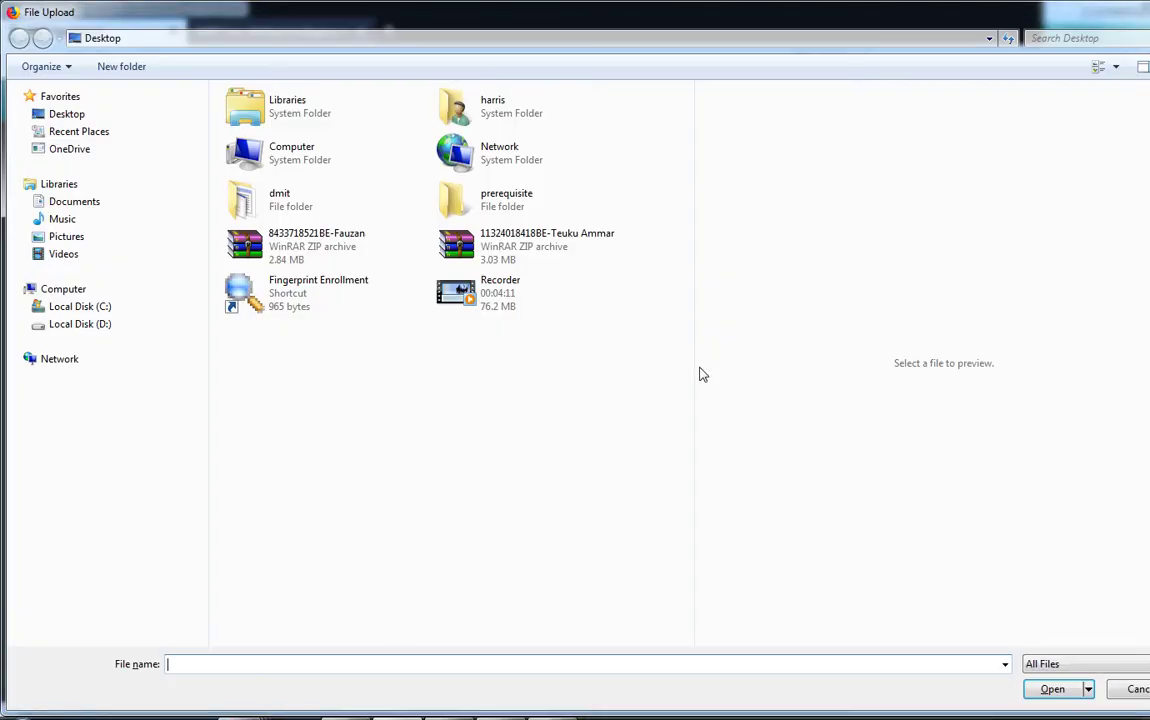
pyautogui.click(513, 250)
pyautogui.click(1052, 688)
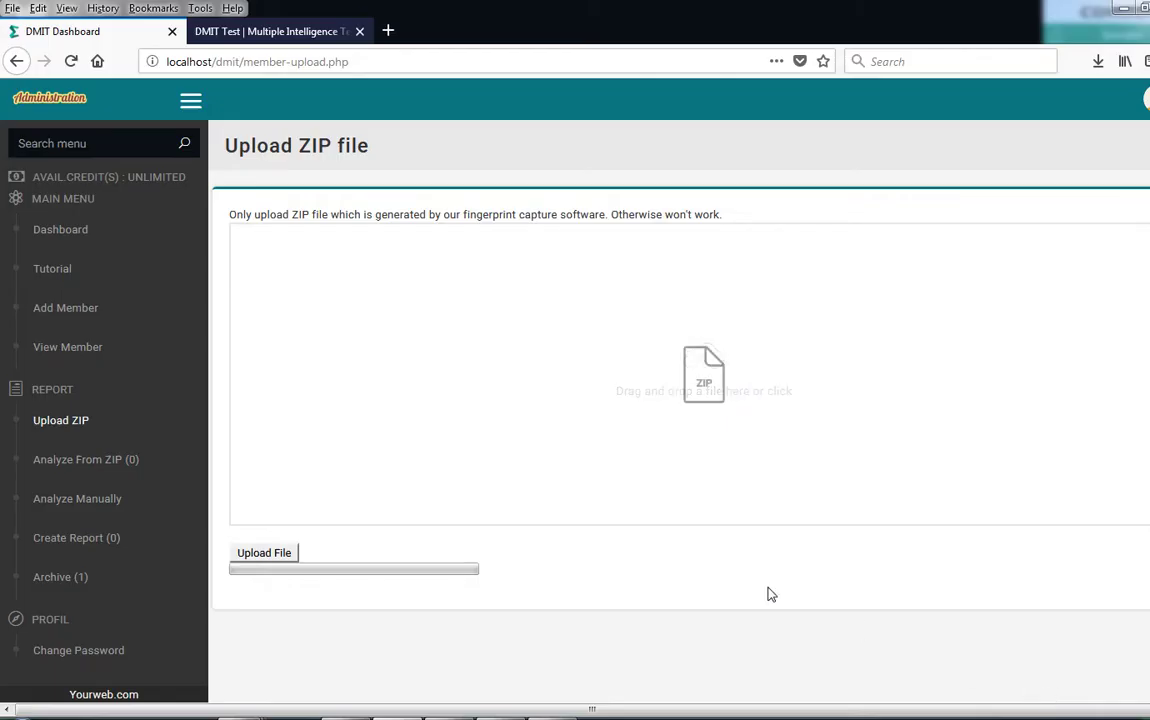
pyautogui.click(264, 553)
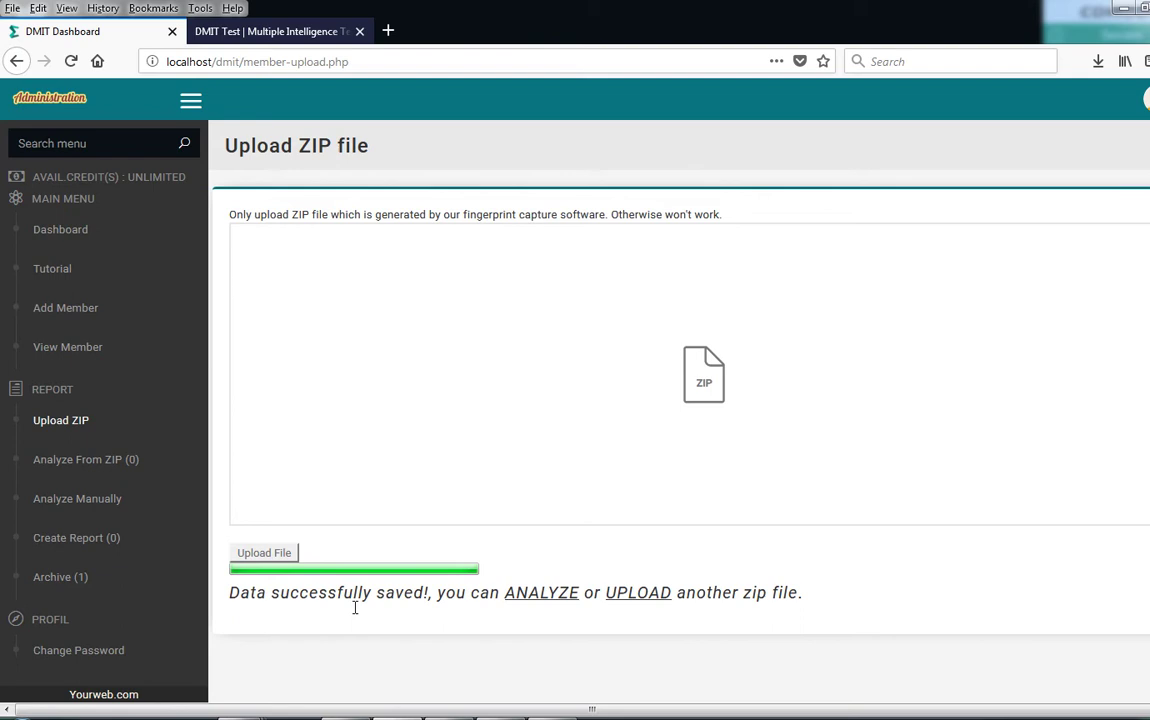
# - Go to the ANALYZE list and view, then close, the uploaded member's details
pyautogui.click(541, 593)
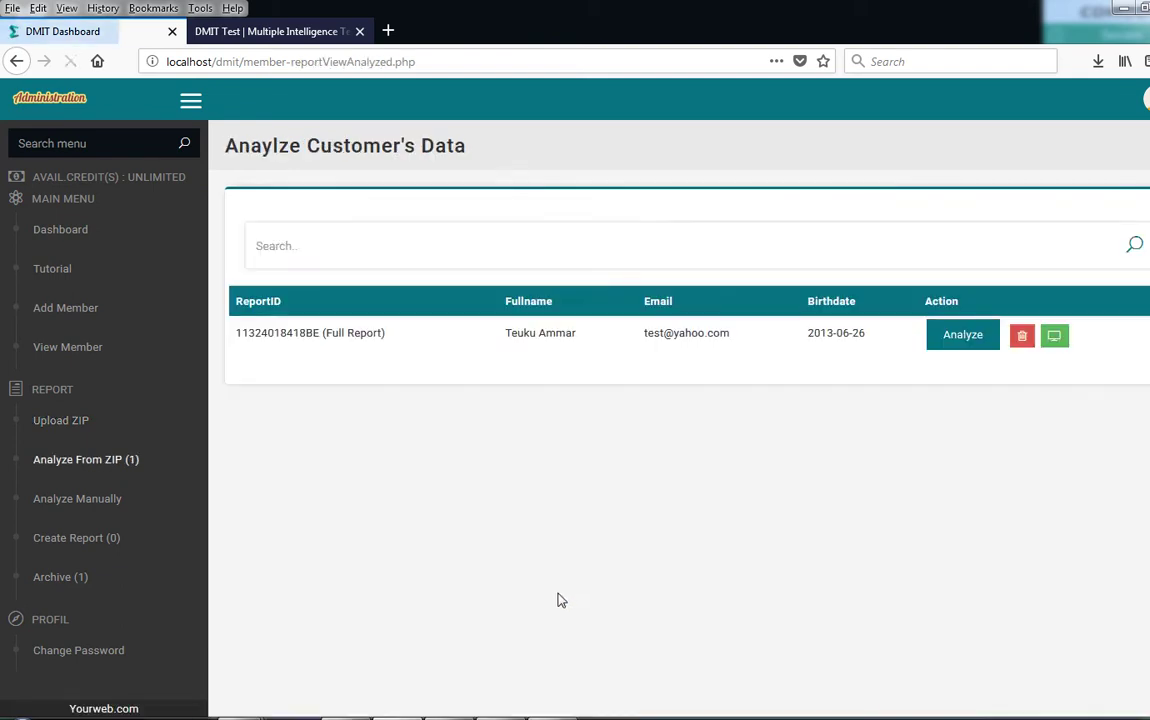
pyautogui.click(1055, 338)
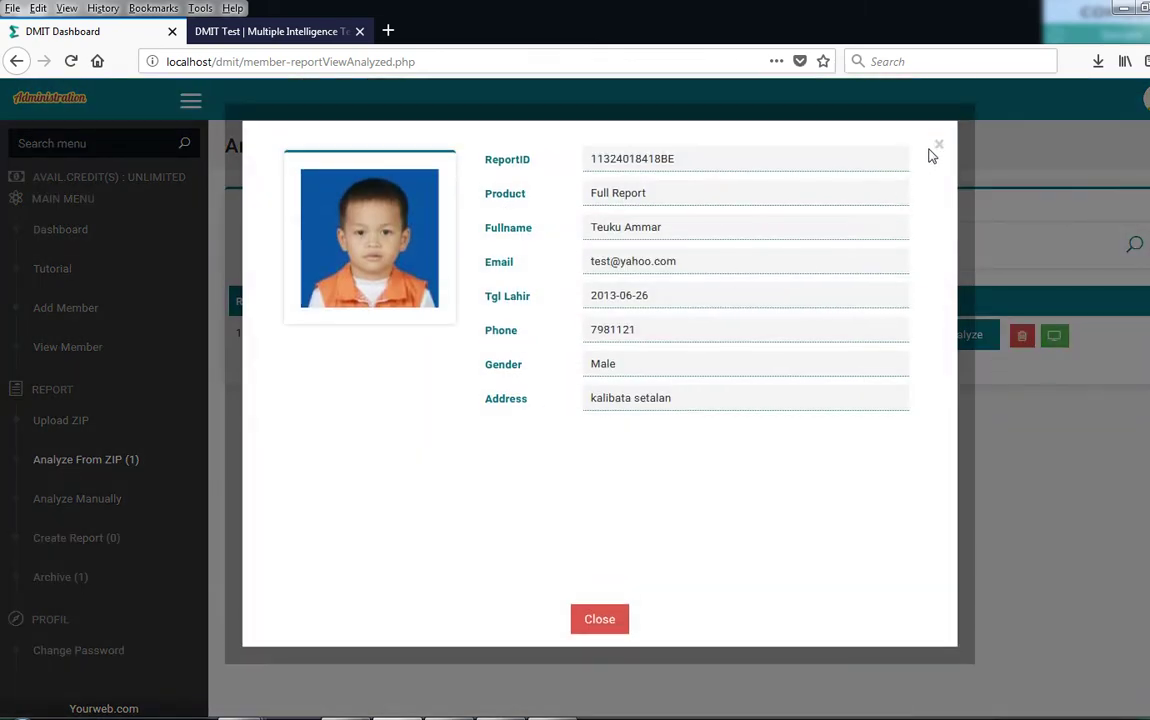
pyautogui.click(940, 146)
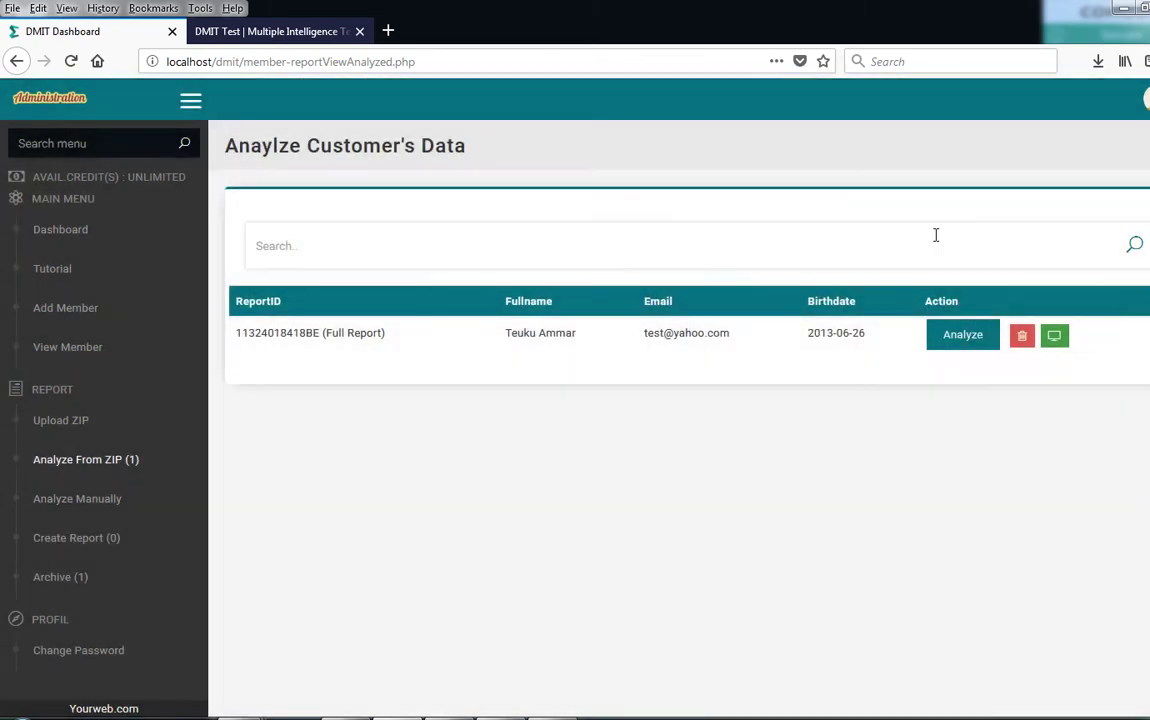
pyautogui.click(965, 340)
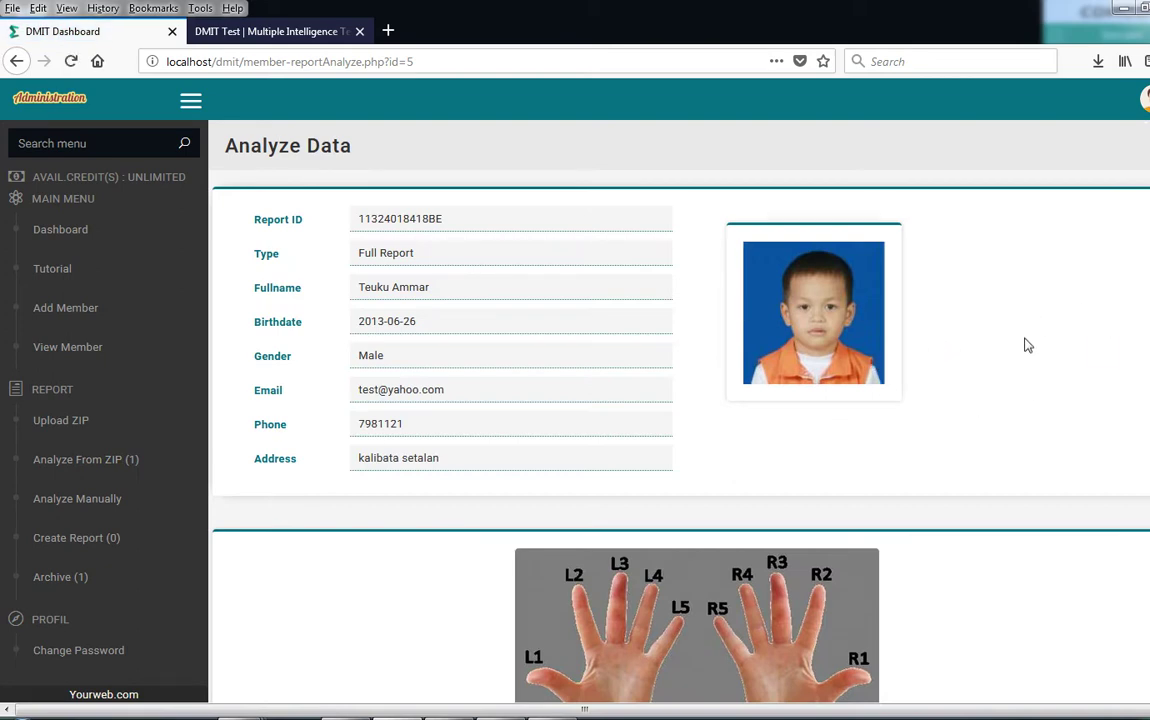
pyautogui.scroll(-3, 1025, 346)
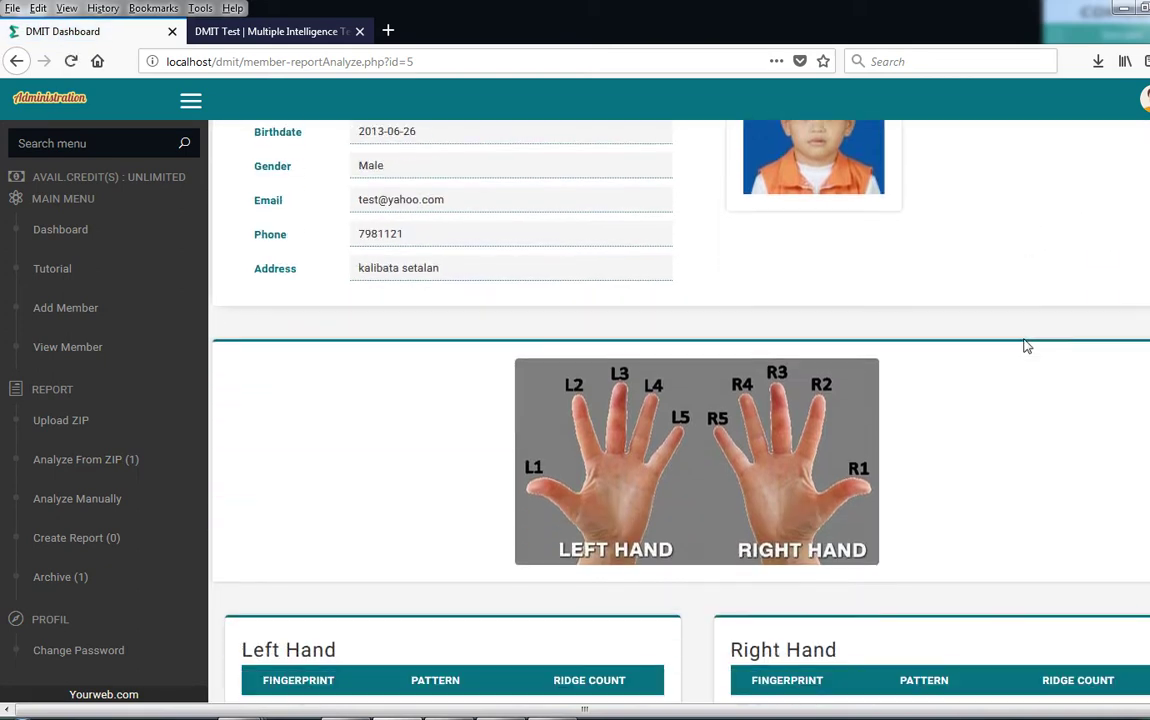
pyautogui.scroll(3, 1024, 343)
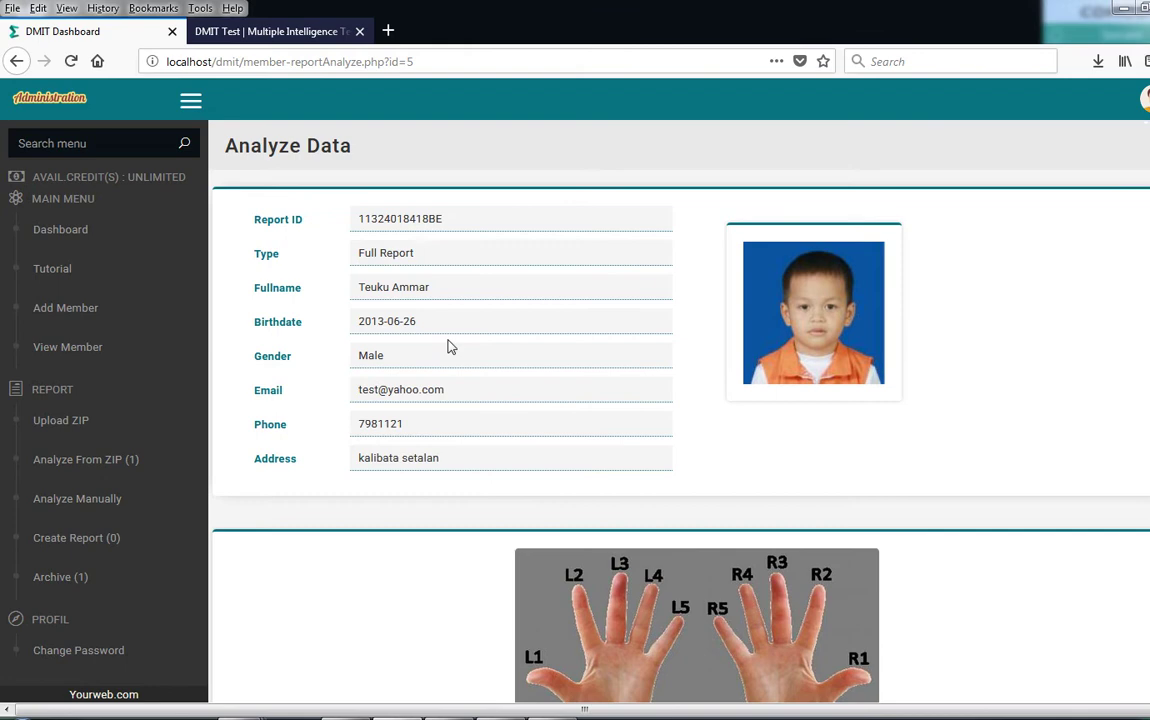
pyautogui.click(72, 584)
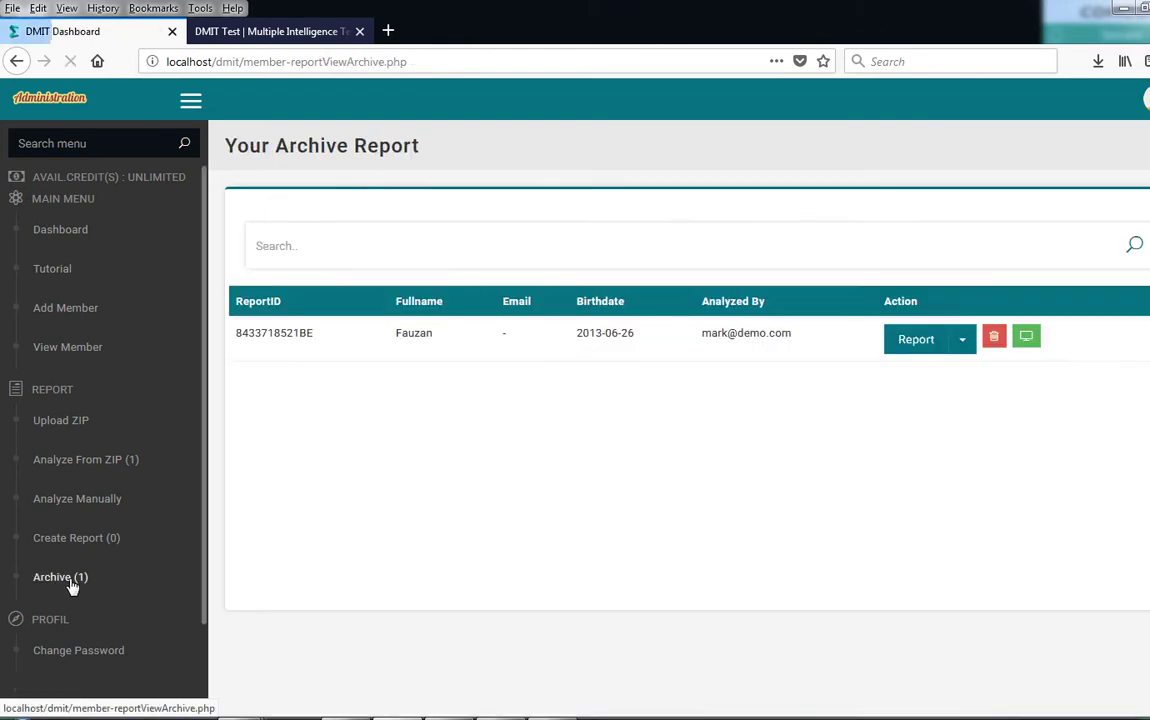
pyautogui.click(963, 340)
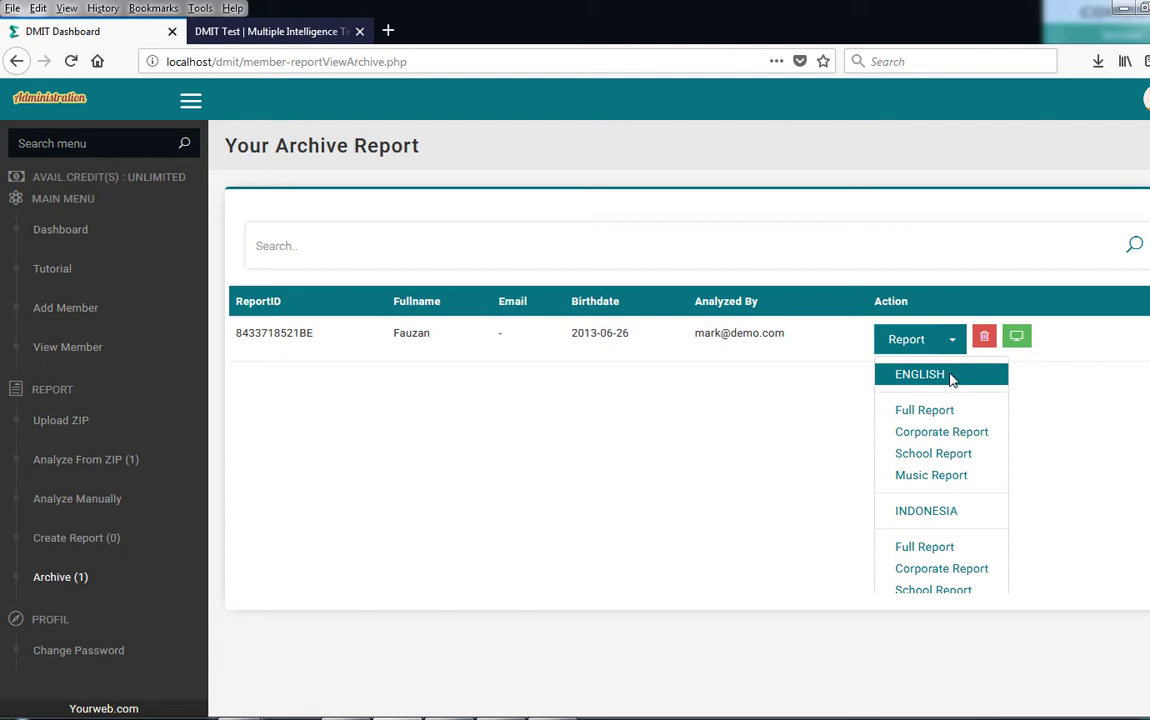
pyautogui.scroll(-2, 950, 430)
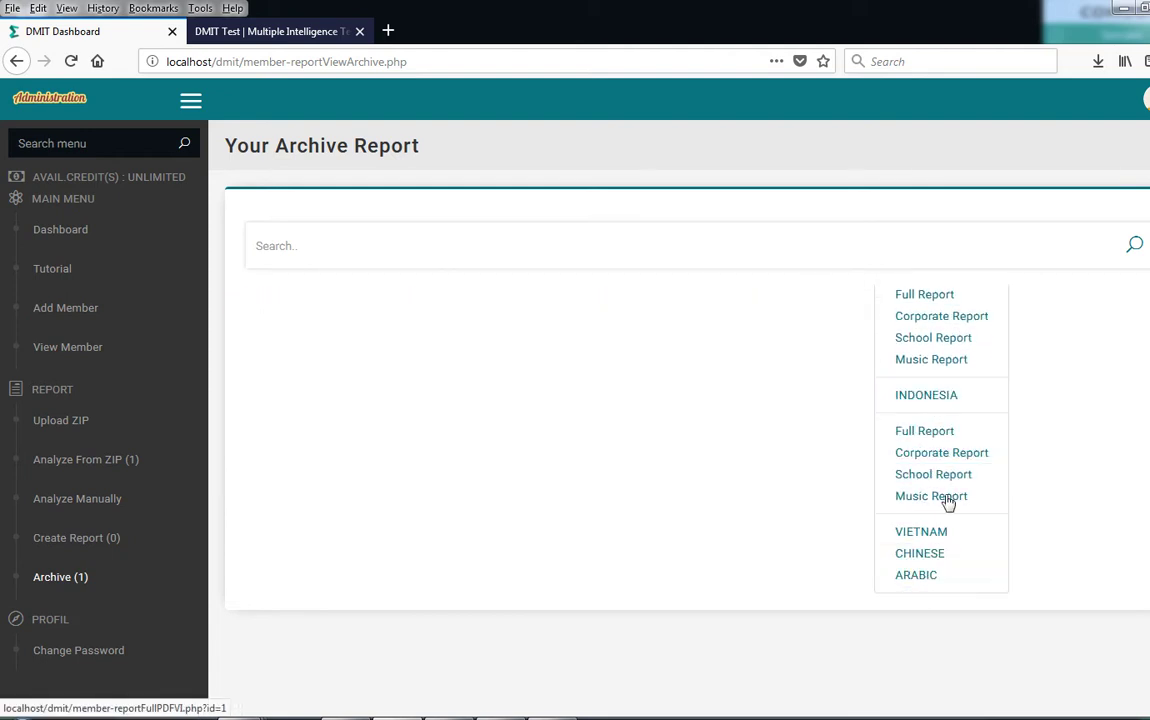
pyautogui.scroll(2, 962, 468)
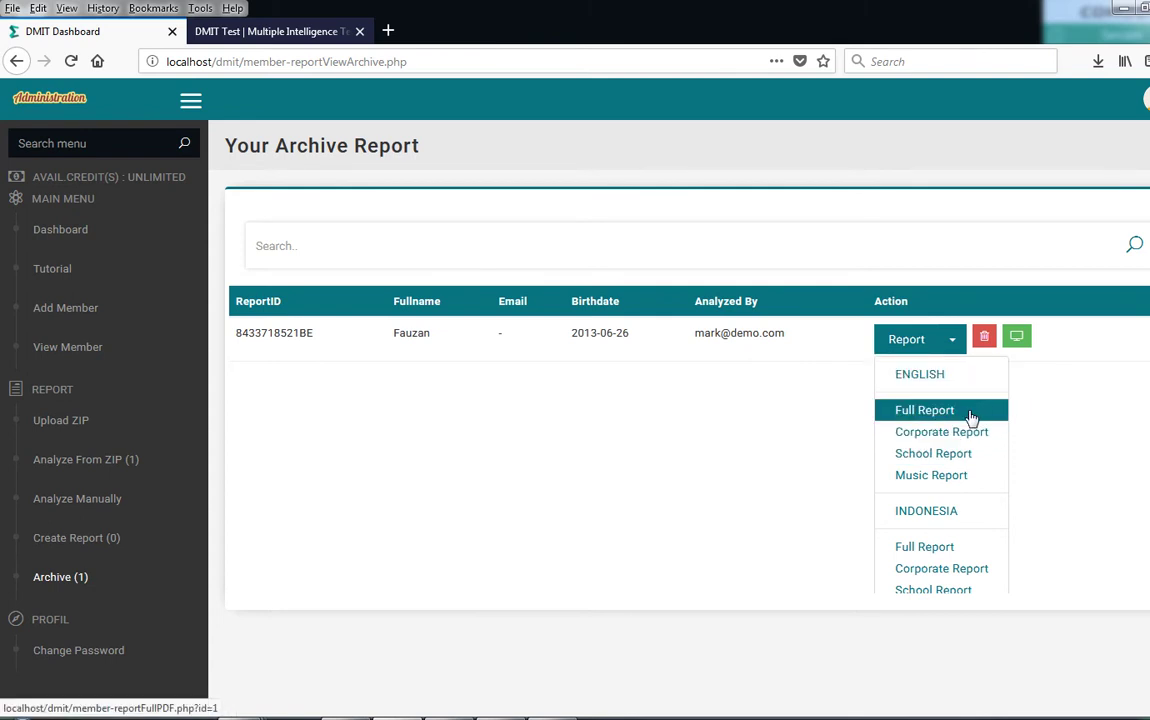
pyautogui.click(930, 416)
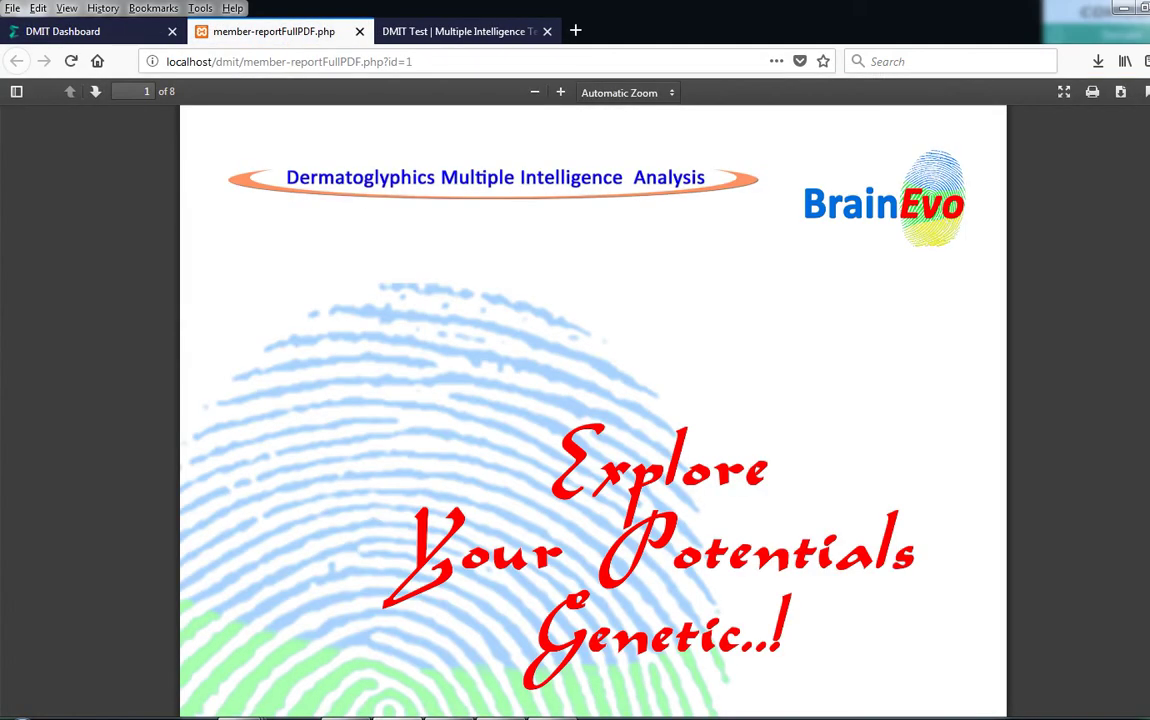
# - Zoom out the full report PDF and scroll through its opening pages
pyautogui.click(535, 92)
pyautogui.click(535, 92)
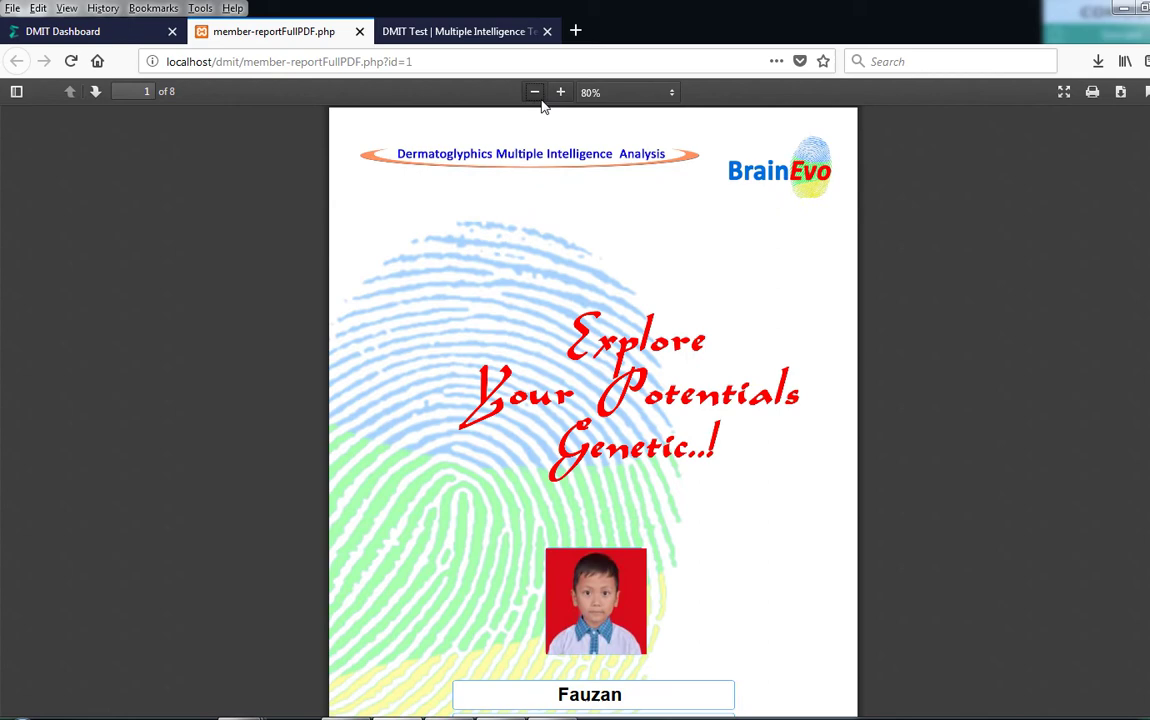
pyautogui.scroll(-2, 593, 410)
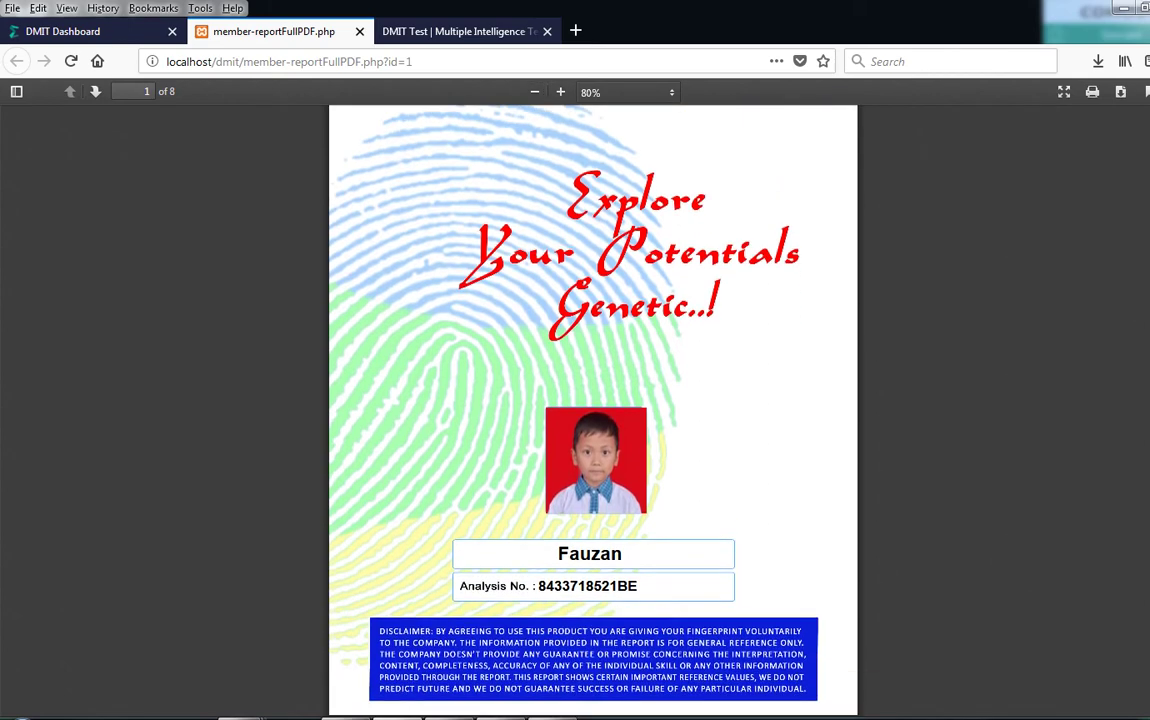
pyautogui.scroll(-2, 593, 410)
pyautogui.scroll(-3, 593, 410)
pyautogui.scroll(-2, 593, 410)
pyautogui.scroll(-1, 593, 410)
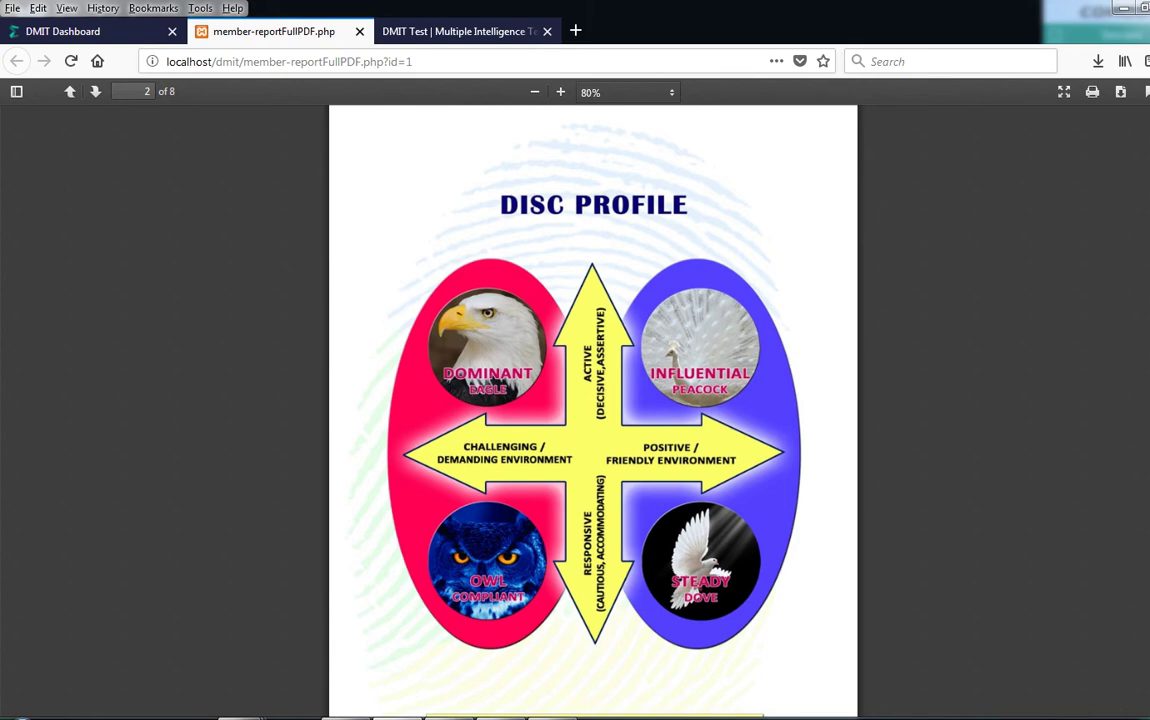
pyautogui.scroll(-2, 593, 410)
pyautogui.scroll(-4, 593, 410)
pyautogui.scroll(-2, 593, 410)
pyautogui.scroll(-1, 593, 410)
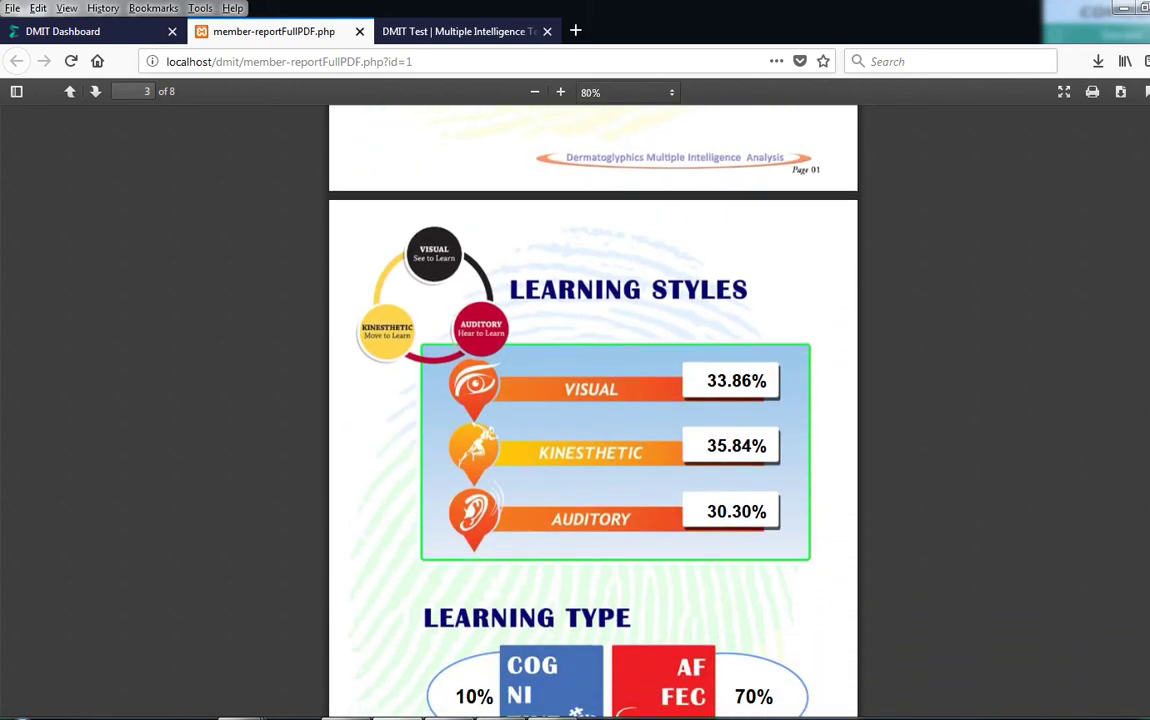
pyautogui.scroll(-2, 593, 410)
pyautogui.scroll(-1, 593, 410)
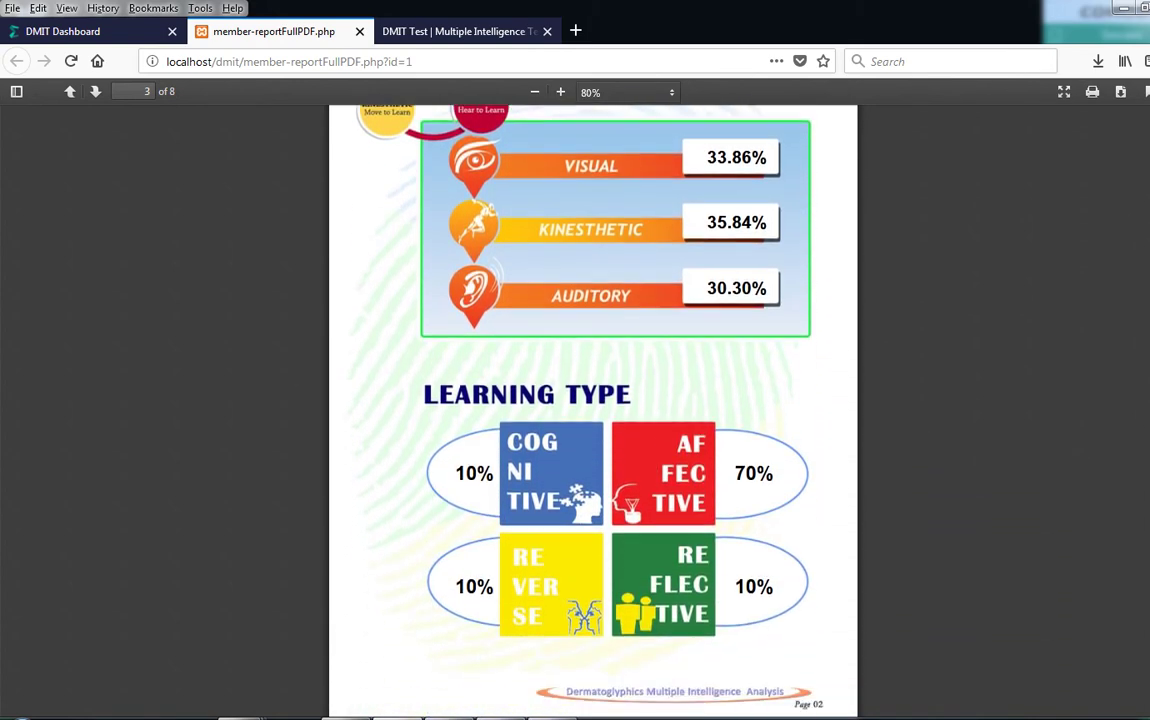
pyautogui.scroll(-1, 593, 410)
pyautogui.scroll(-3, 593, 410)
pyautogui.scroll(-3, 593, 410)
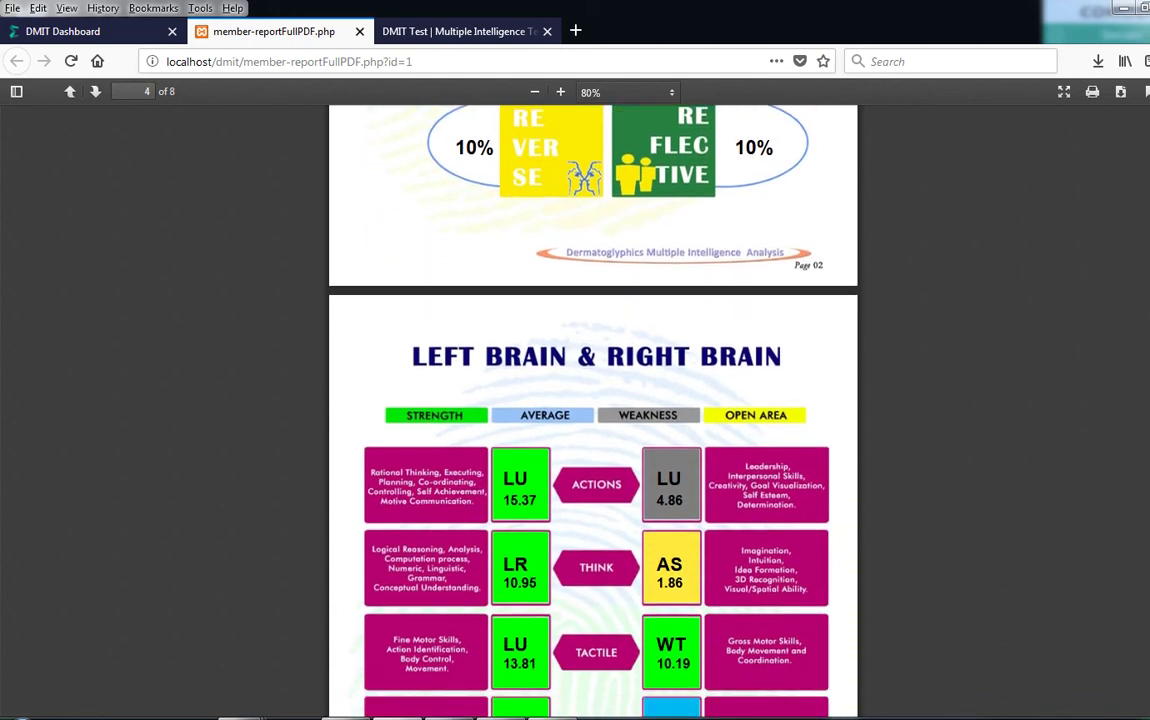
# - Scroll on to page 7's character traits, then reopen the archive's Report dropdown
pyautogui.scroll(-2, 593, 410)
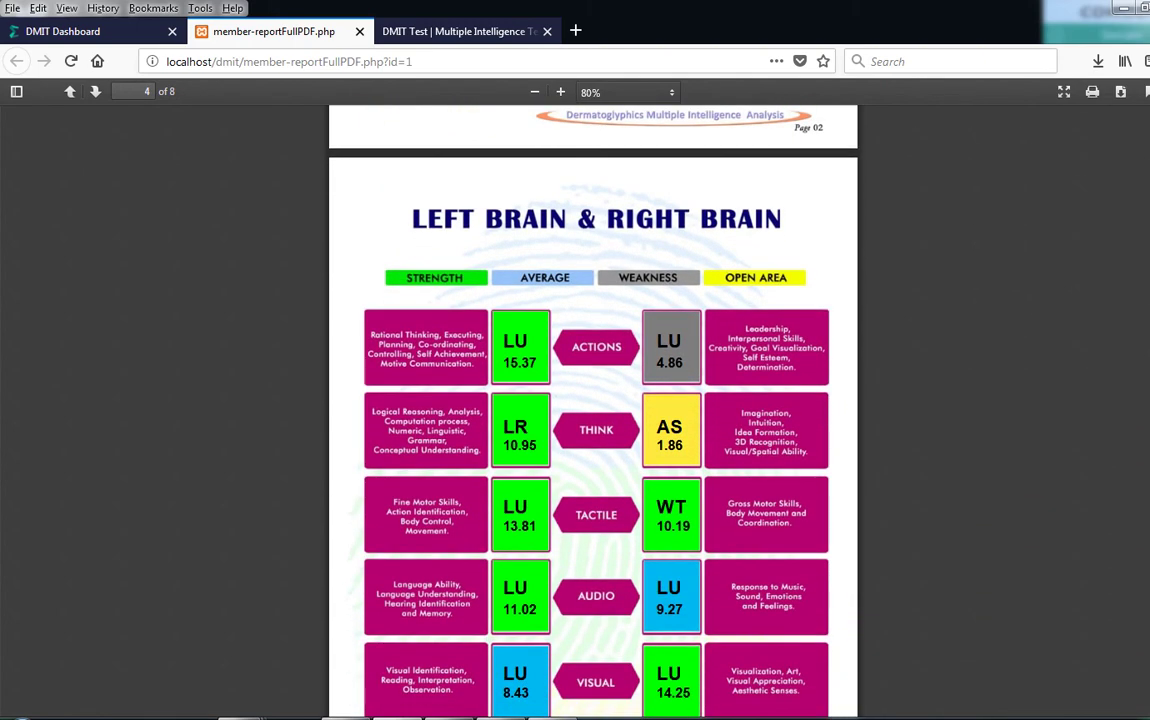
pyautogui.scroll(-7, 593, 410)
pyautogui.scroll(-3, 593, 410)
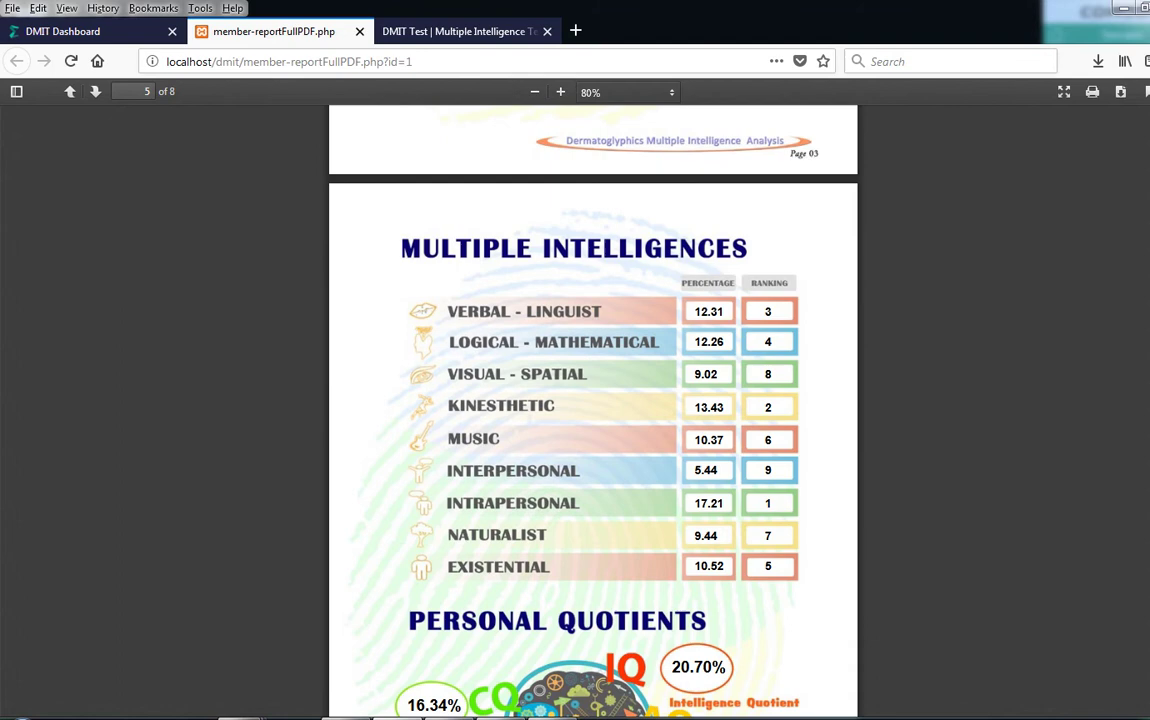
pyautogui.scroll(-1, 593, 410)
pyautogui.scroll(-1, 593, 410)
pyautogui.scroll(-2, 593, 410)
pyautogui.scroll(-5, 593, 410)
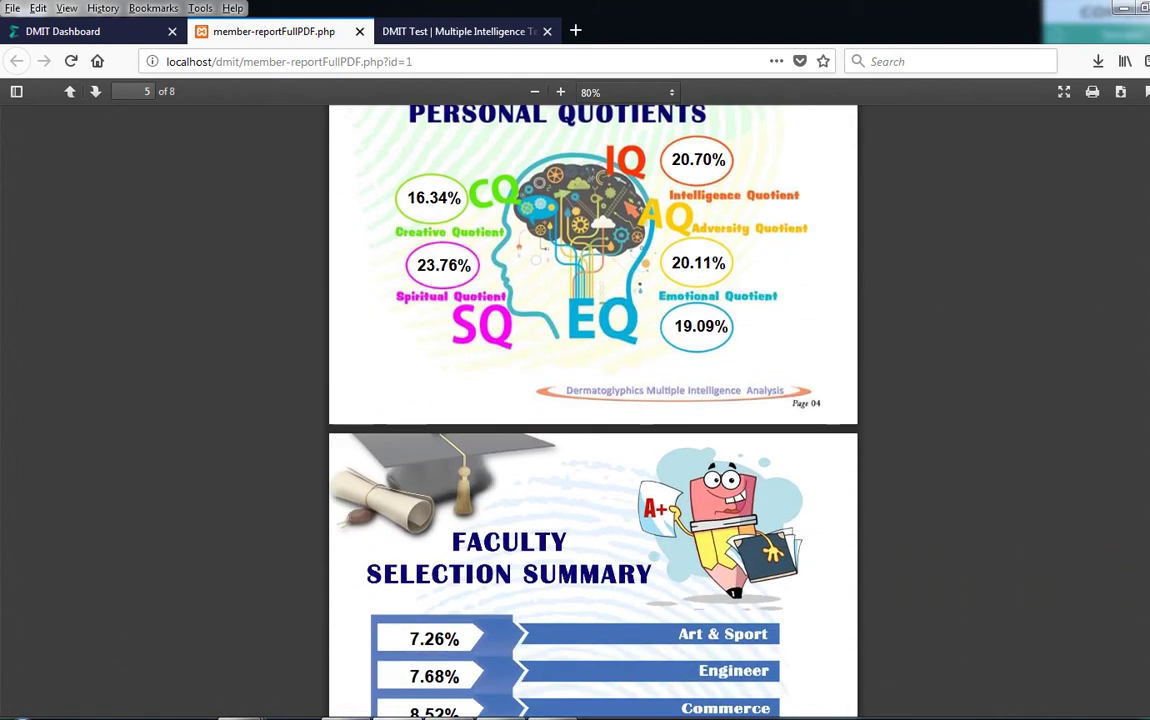
pyautogui.scroll(-3, 593, 410)
pyautogui.scroll(-1, 593, 410)
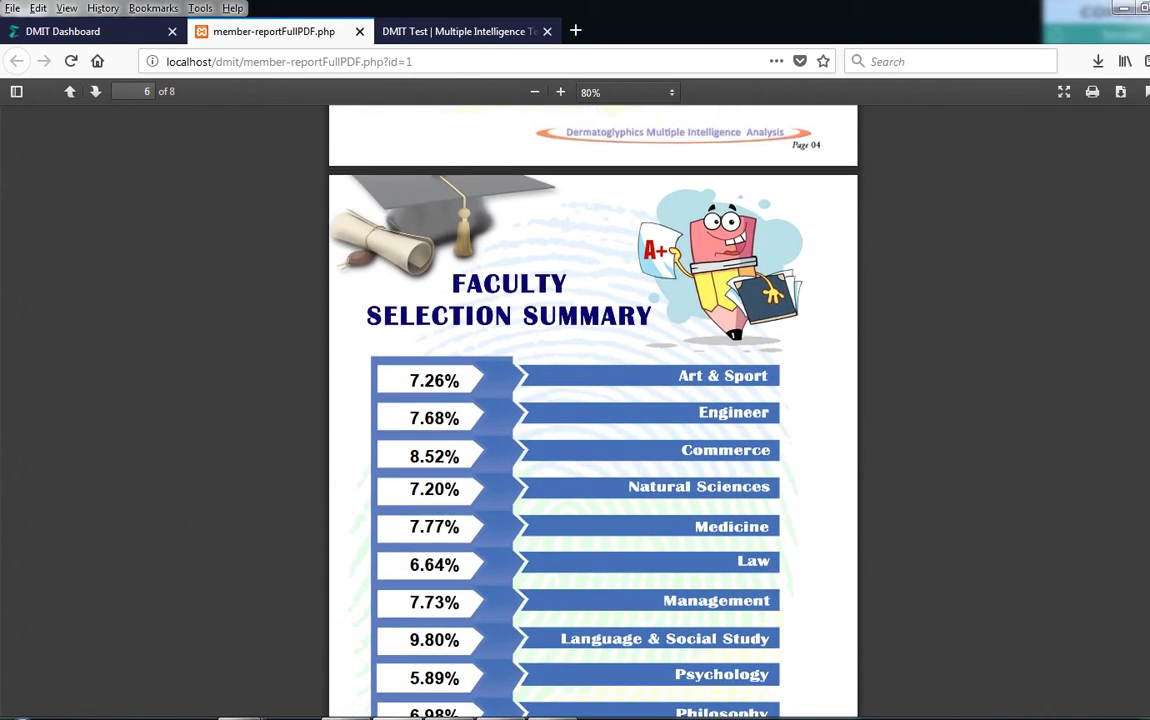
pyautogui.scroll(-3, 593, 410)
pyautogui.scroll(-6, 593, 410)
pyautogui.scroll(-2, 593, 410)
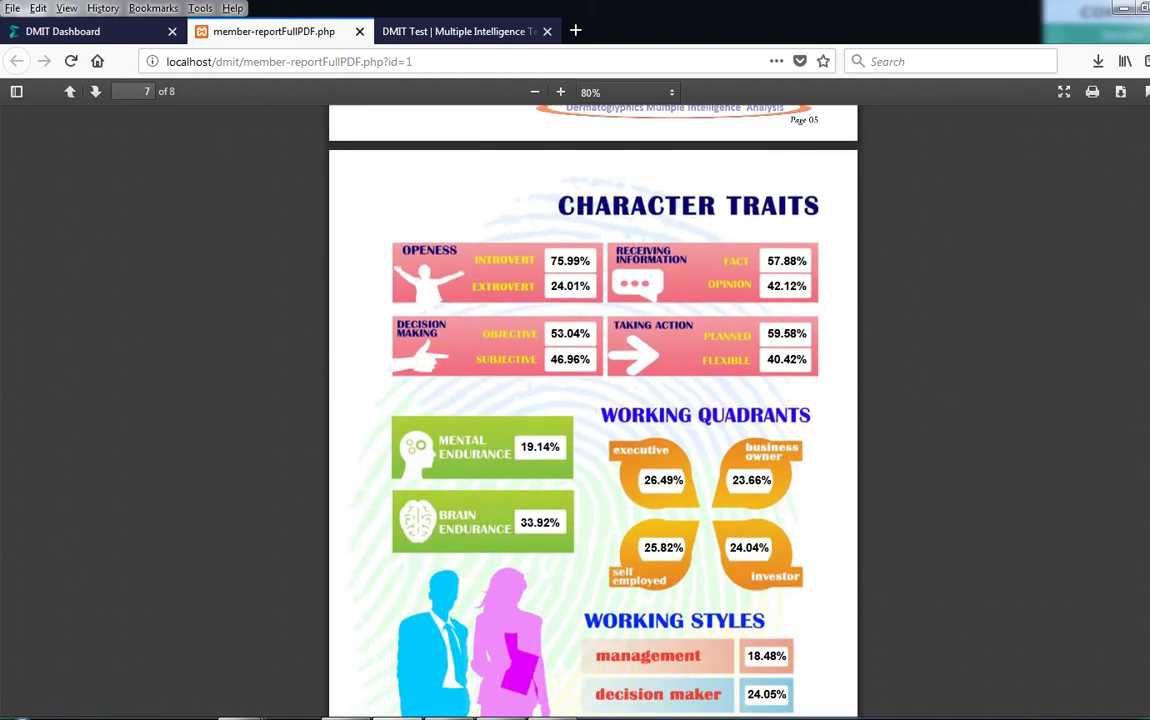
pyautogui.scroll(-1, 593, 410)
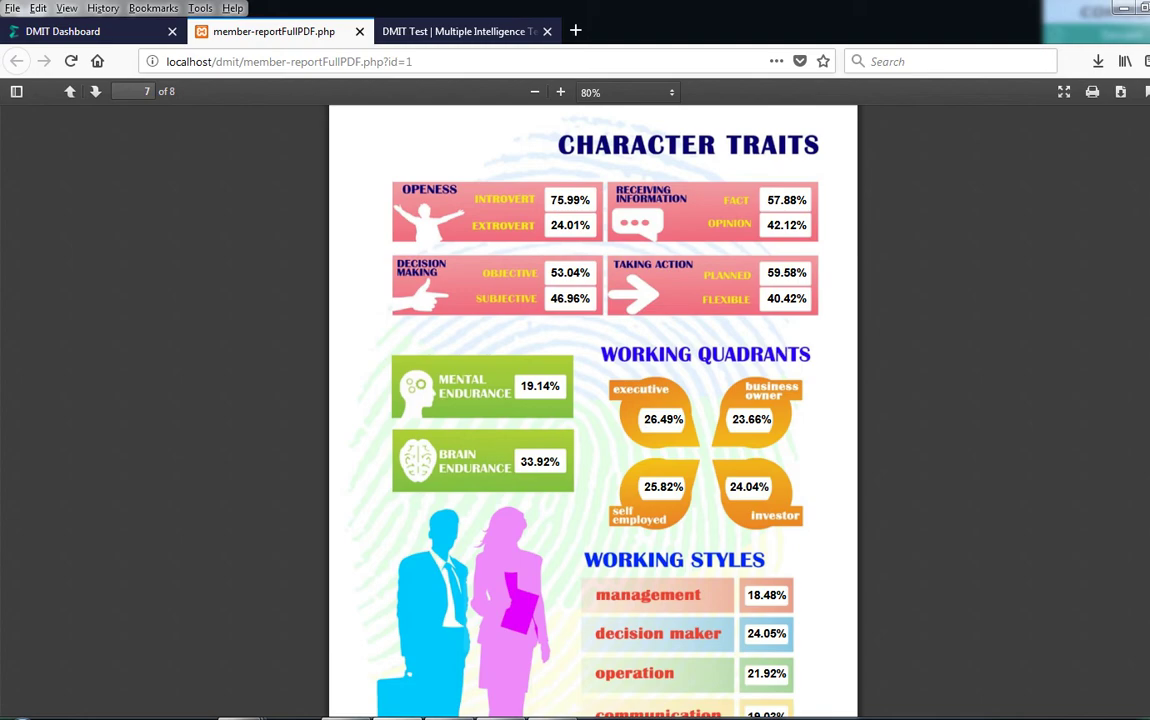
pyautogui.scroll(-3, 593, 410)
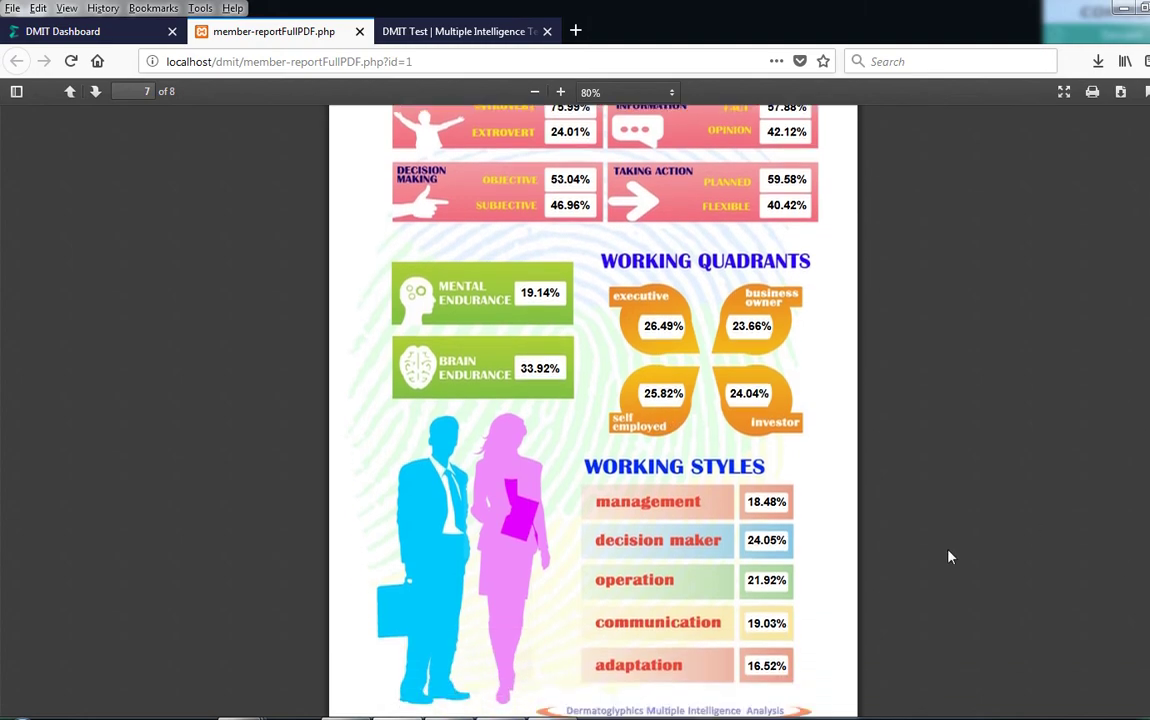
pyautogui.scroll(-4, 950, 552)
pyautogui.scroll(7, 950, 552)
pyautogui.click(121, 30)
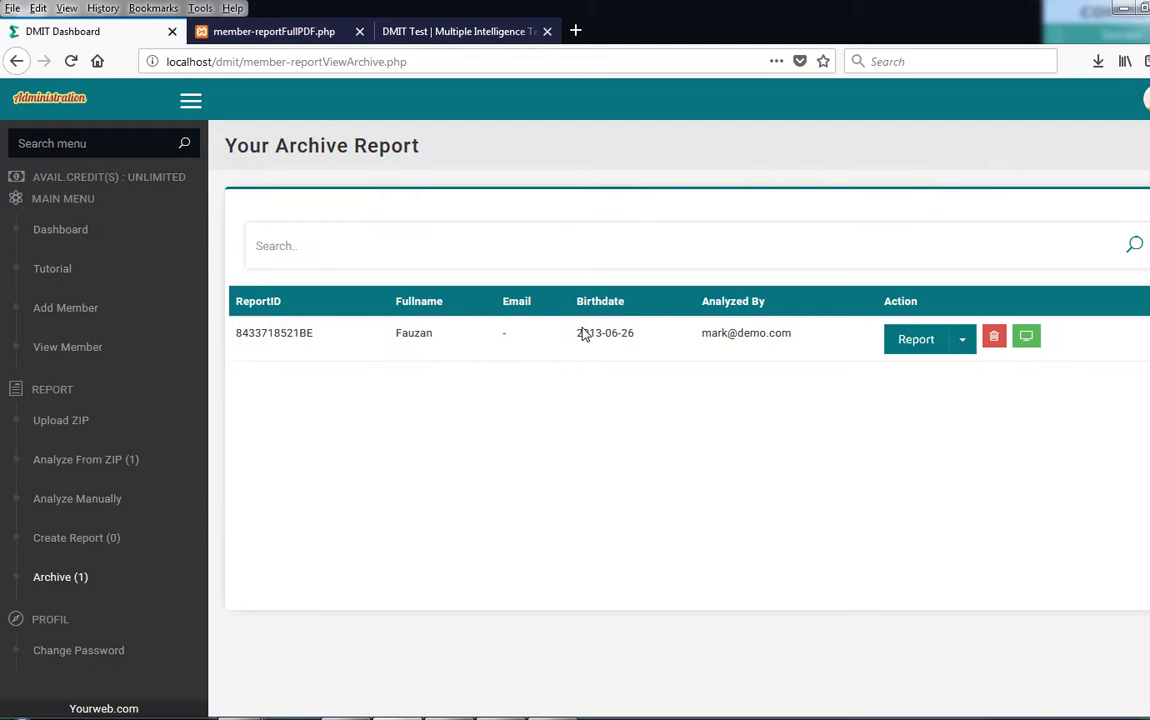
pyautogui.click(964, 340)
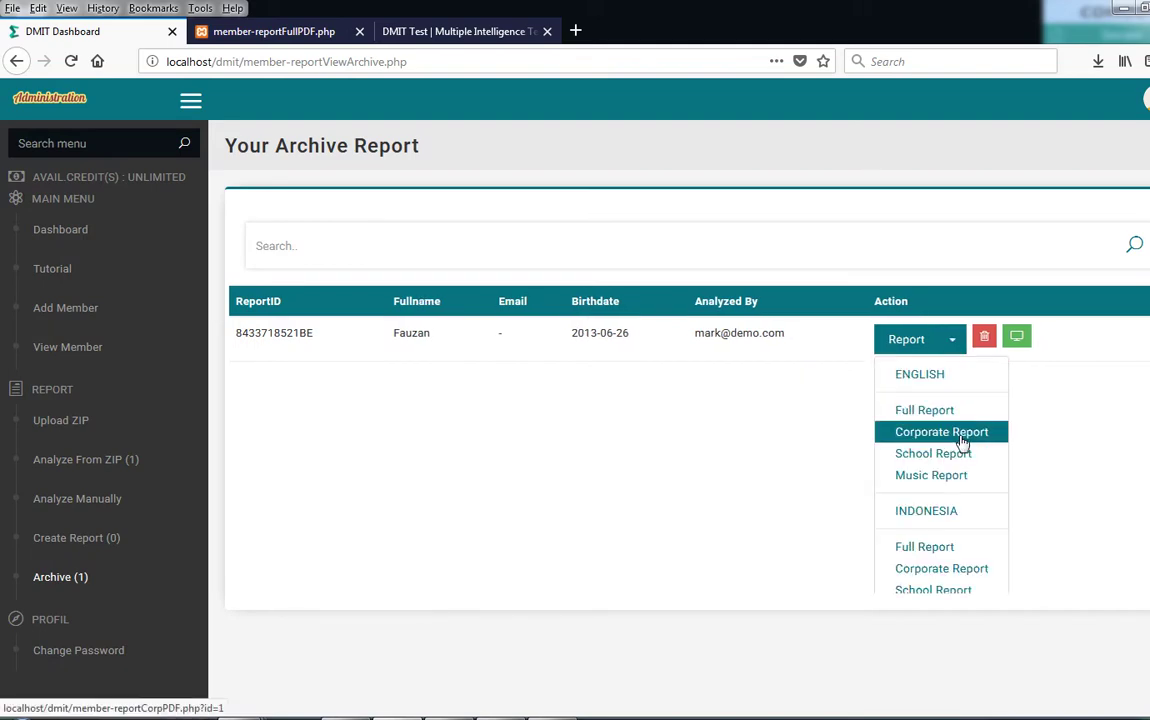
# - Open the English Corporate Report PDF and scroll through it
pyautogui.click(960, 440)
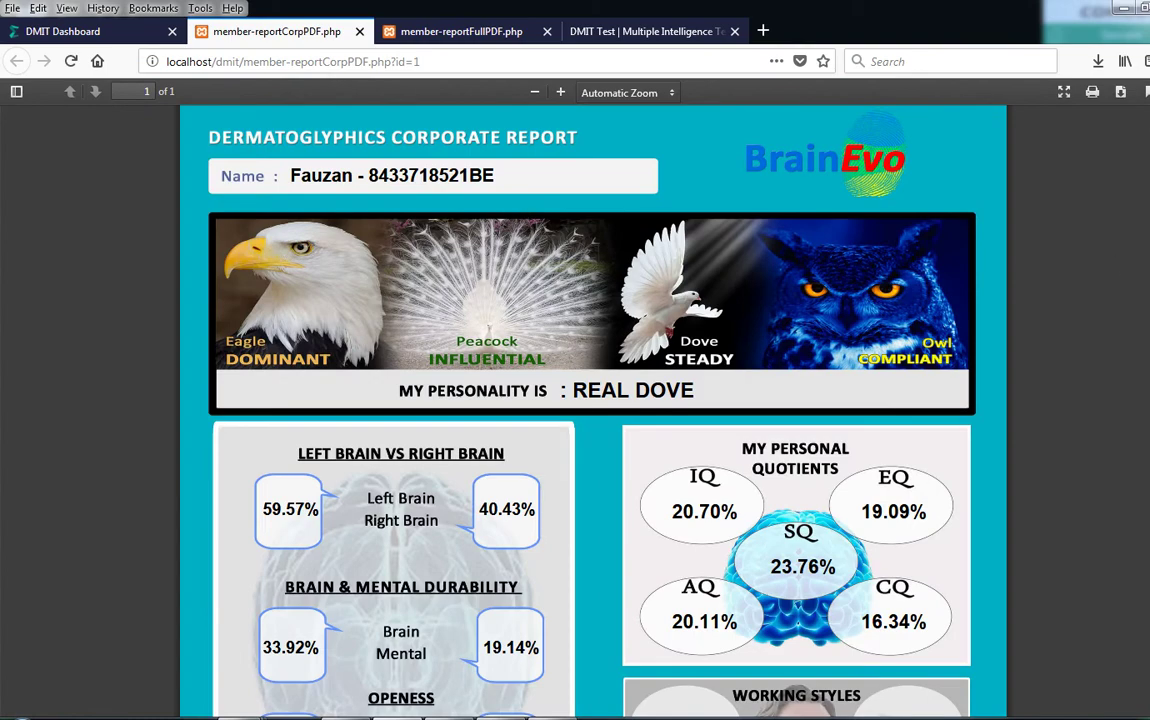
pyautogui.scroll(-5, 593, 400)
pyautogui.scroll(-3, 593, 400)
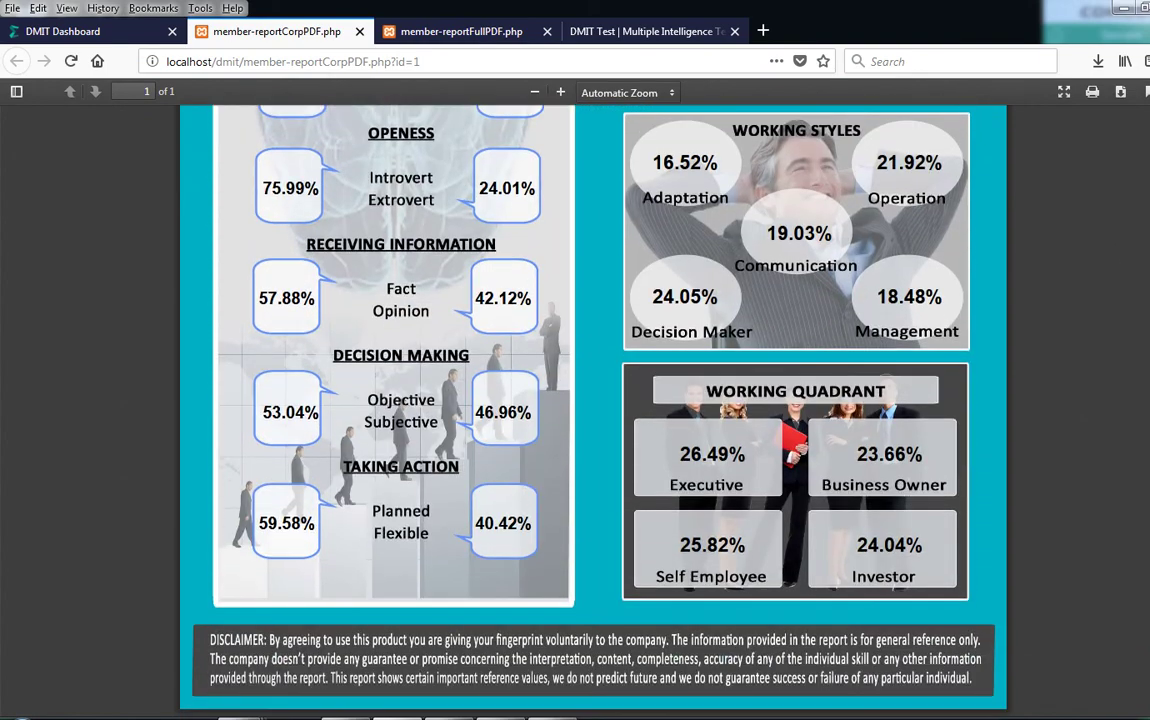
pyautogui.scroll(3, 593, 400)
pyautogui.scroll(3, 593, 400)
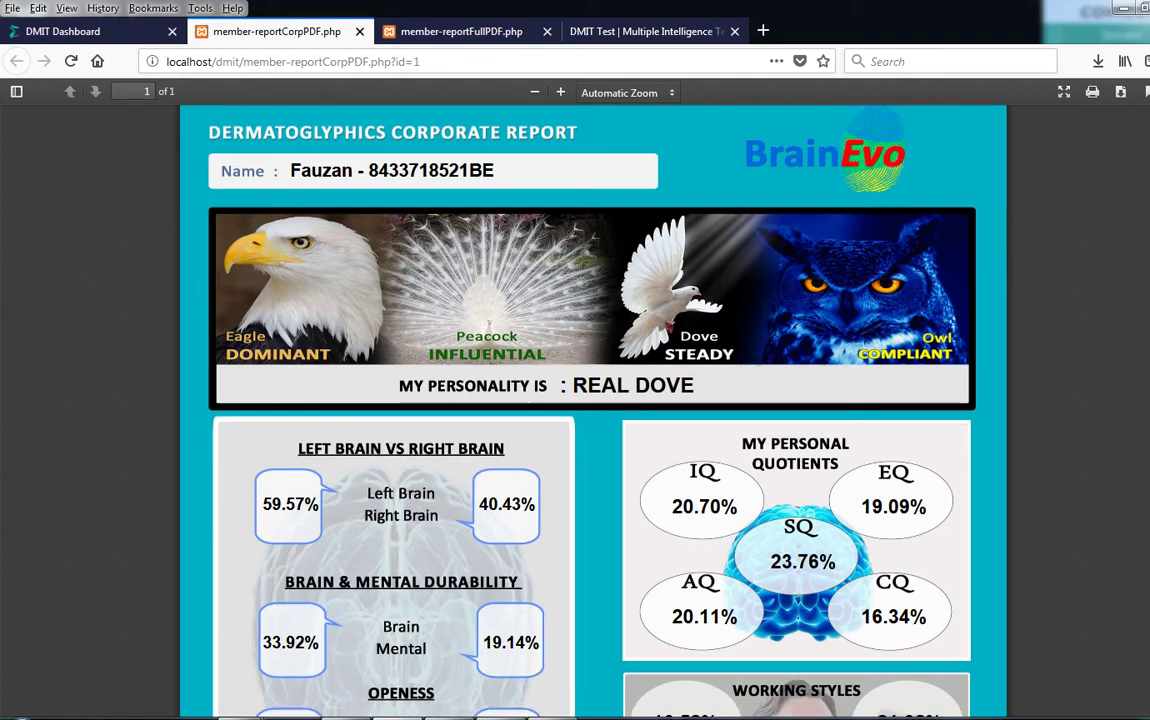
# - Review the corporate report again, then return to the DMIT Dashboard tab
pyautogui.scroll(-4, 593, 400)
pyautogui.scroll(-2, 593, 400)
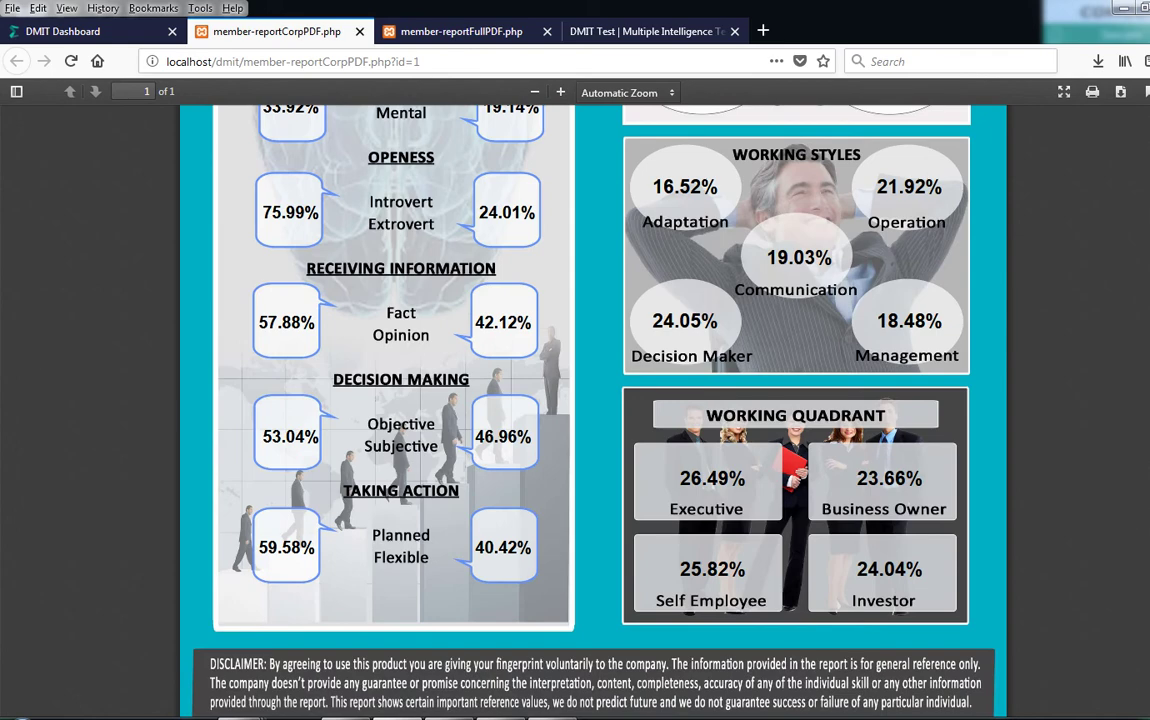
pyautogui.scroll(1, 593, 400)
pyautogui.scroll(2, 593, 400)
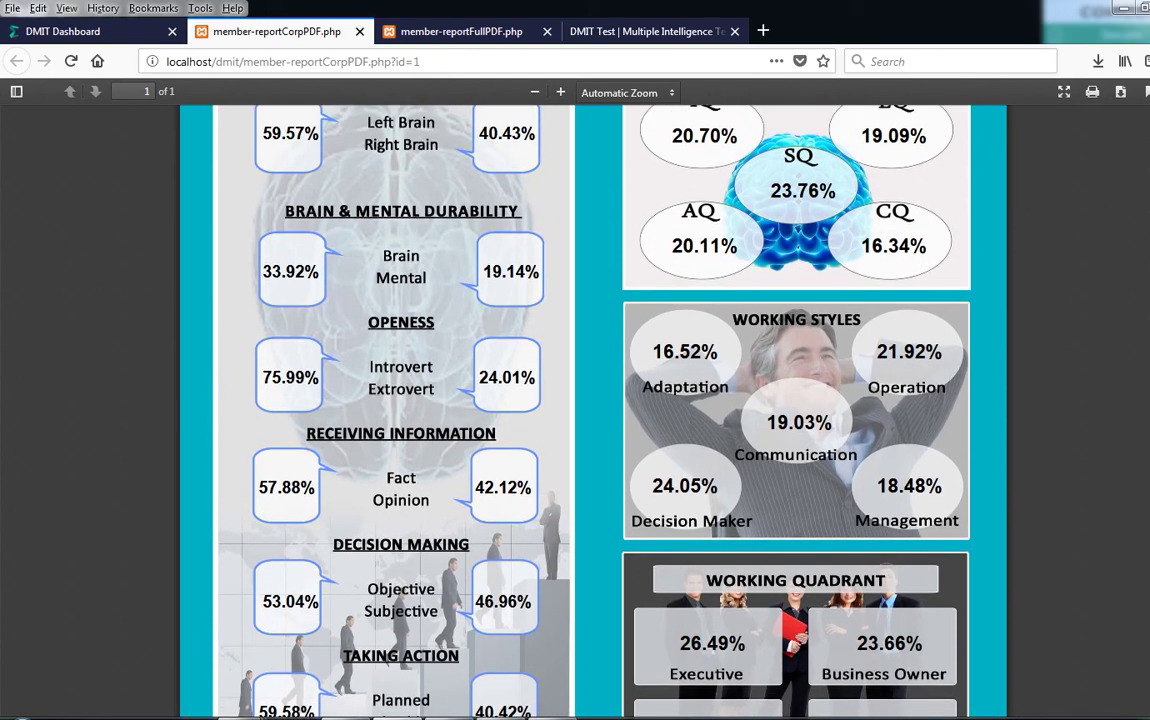
pyautogui.scroll(1, 593, 400)
pyautogui.scroll(1, 593, 400)
pyautogui.scroll(1, 593, 400)
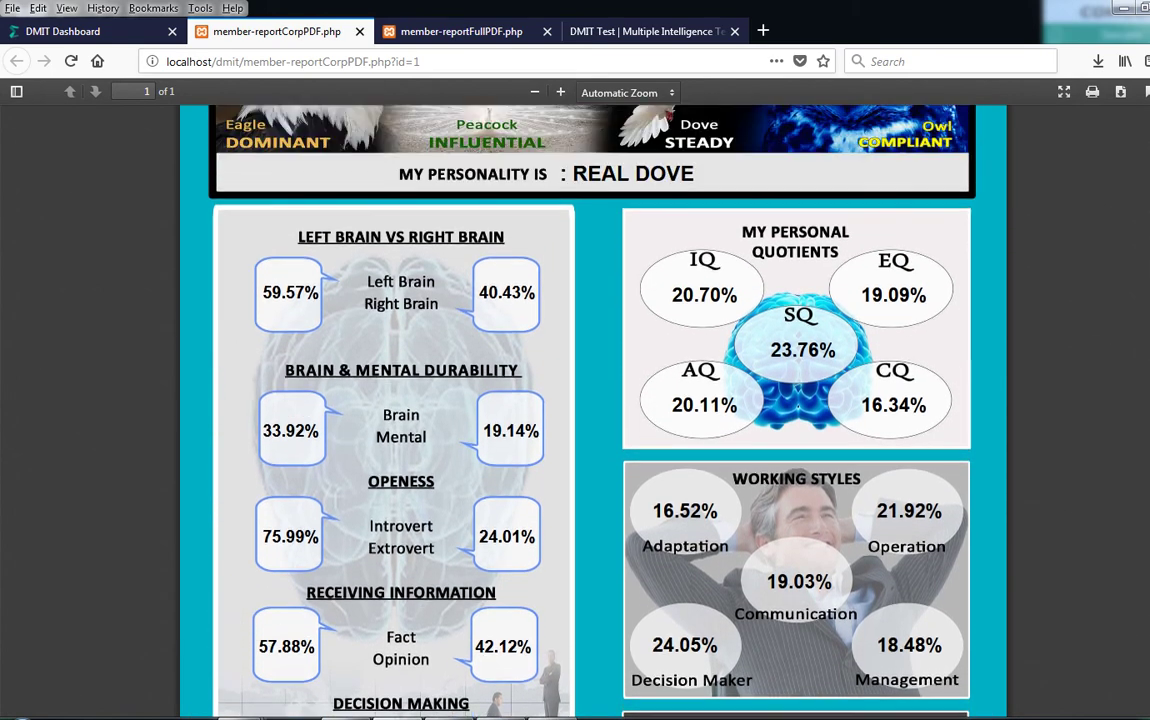
pyautogui.scroll(4, 593, 400)
pyautogui.click(63, 31)
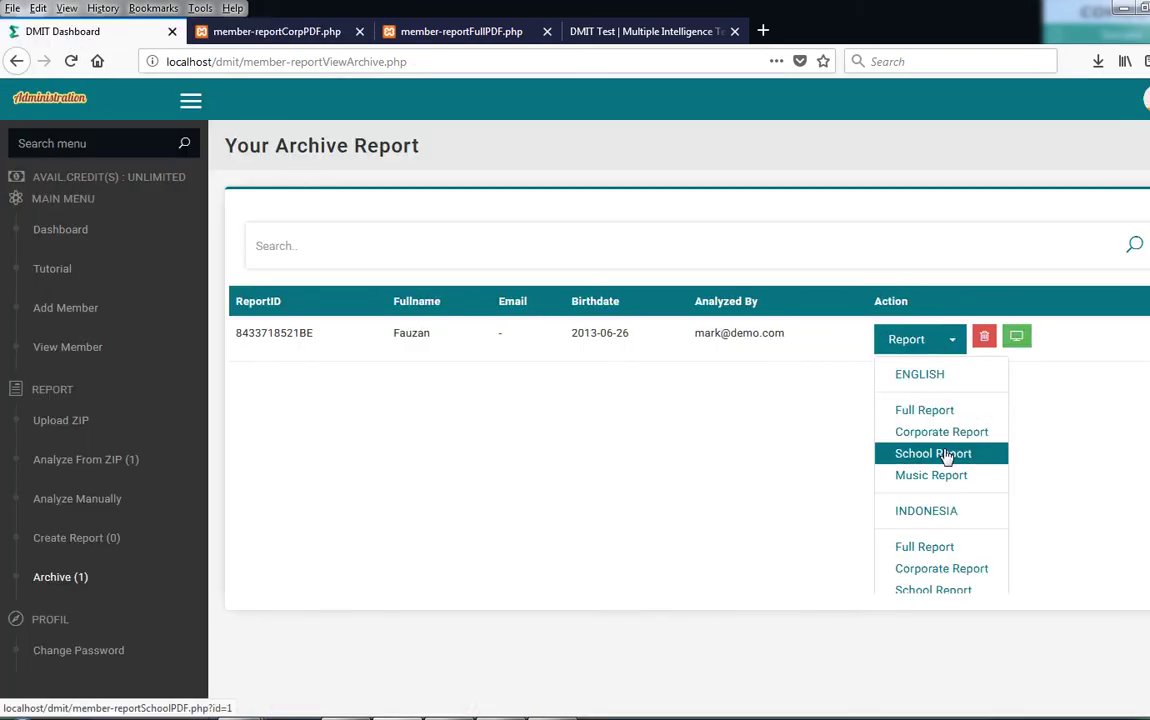
# - Open the English School Report PDF and scroll through its single page
pyautogui.click(940, 454)
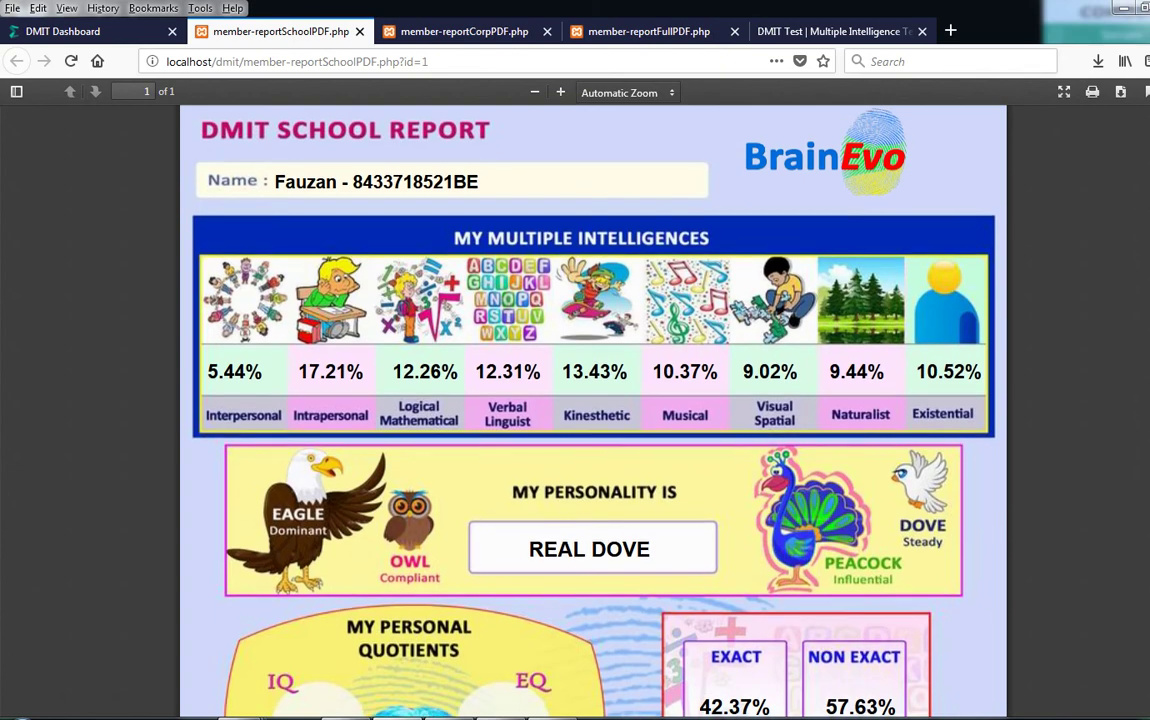
pyautogui.scroll(-1, 590, 400)
pyautogui.scroll(-1, 590, 400)
pyautogui.scroll(-2, 590, 400)
pyautogui.scroll(-3, 449, 128)
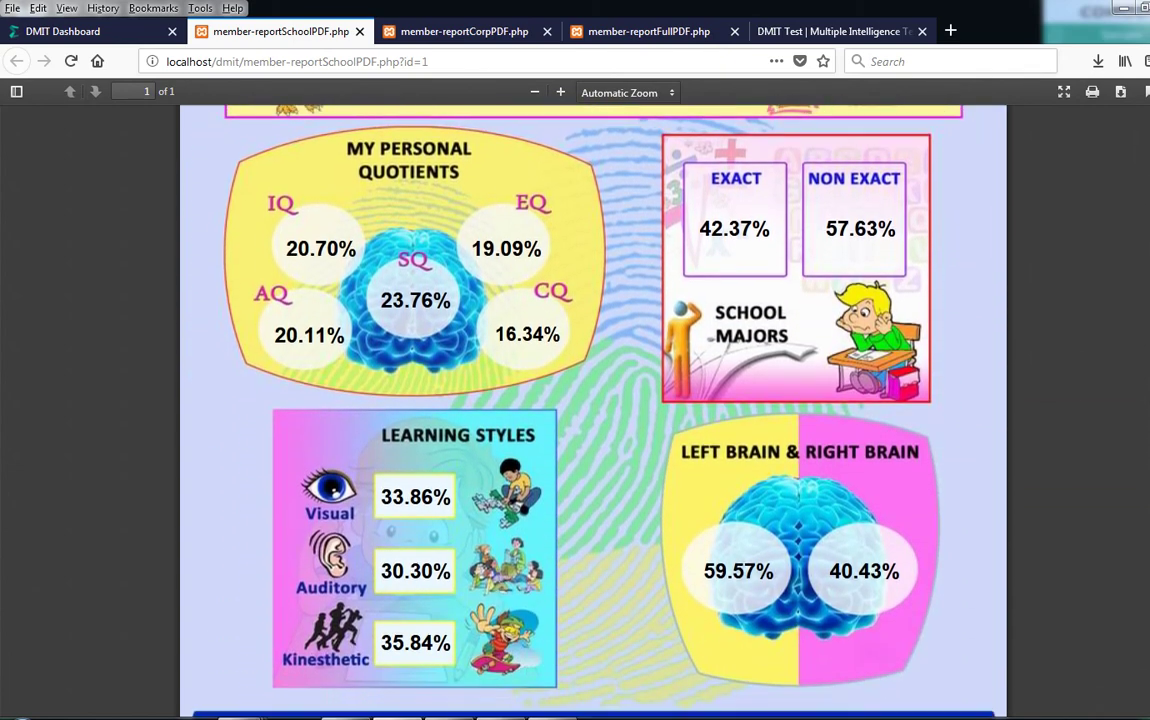
pyautogui.scroll(10, 449, 128)
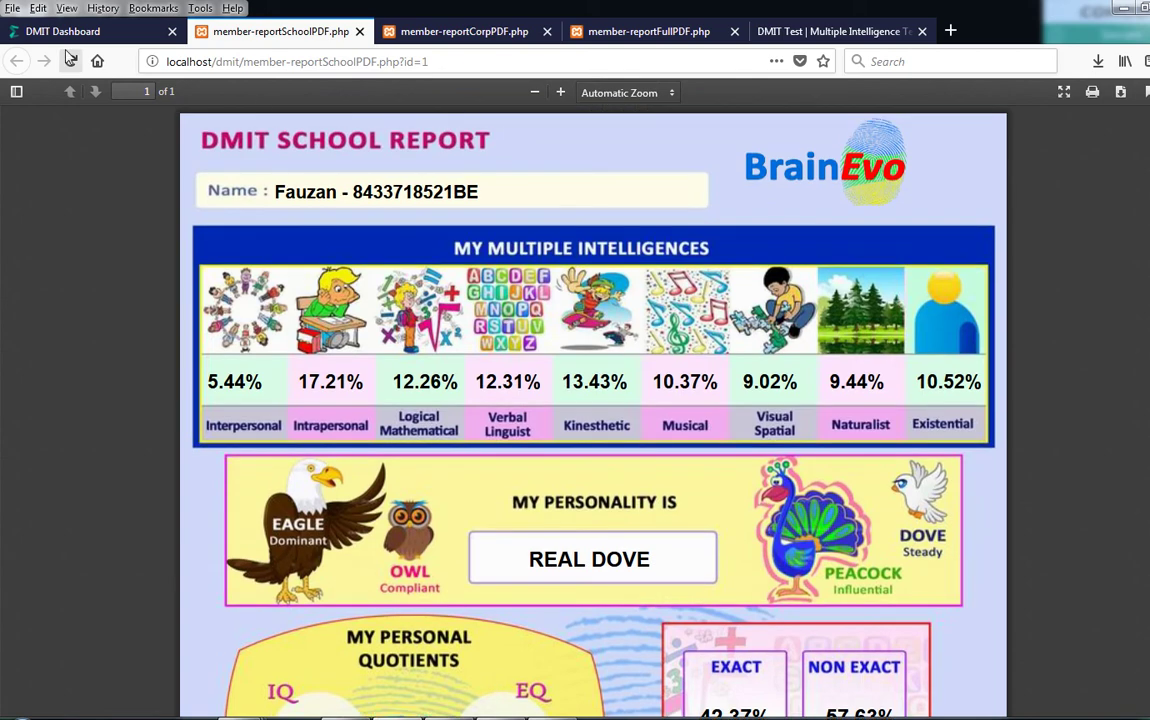
# - From the archive, open the English Music Report PDF at 100% zoom
pyautogui.click(72, 35)
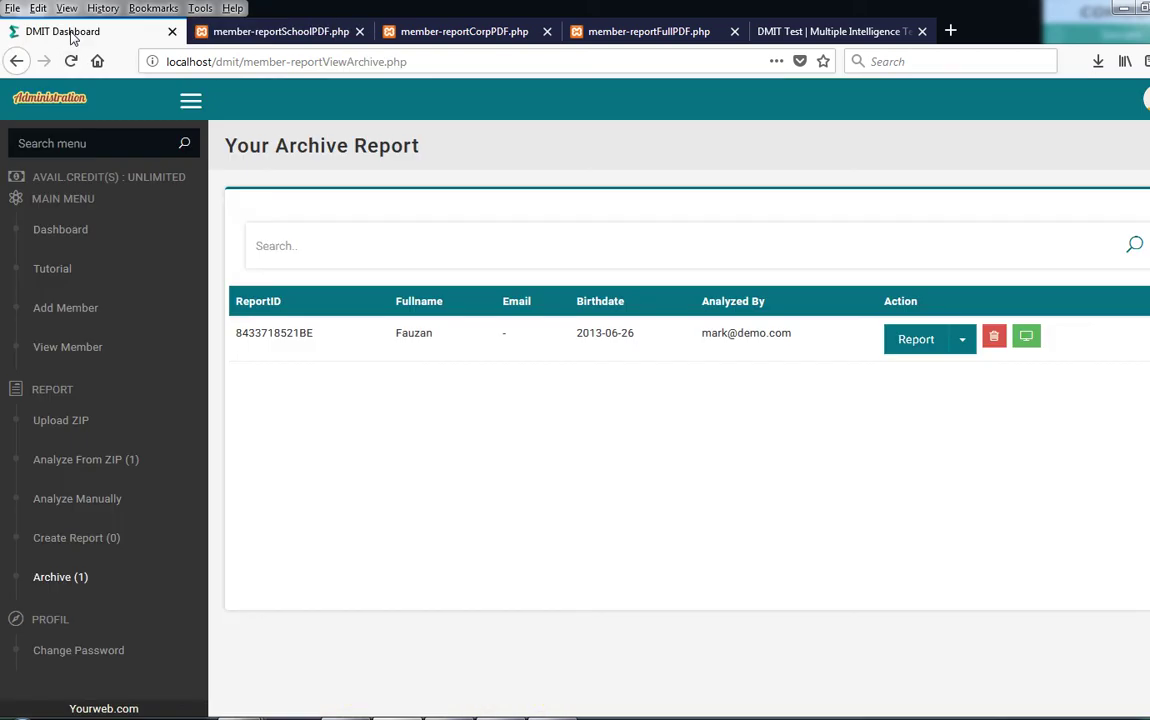
pyautogui.click(964, 343)
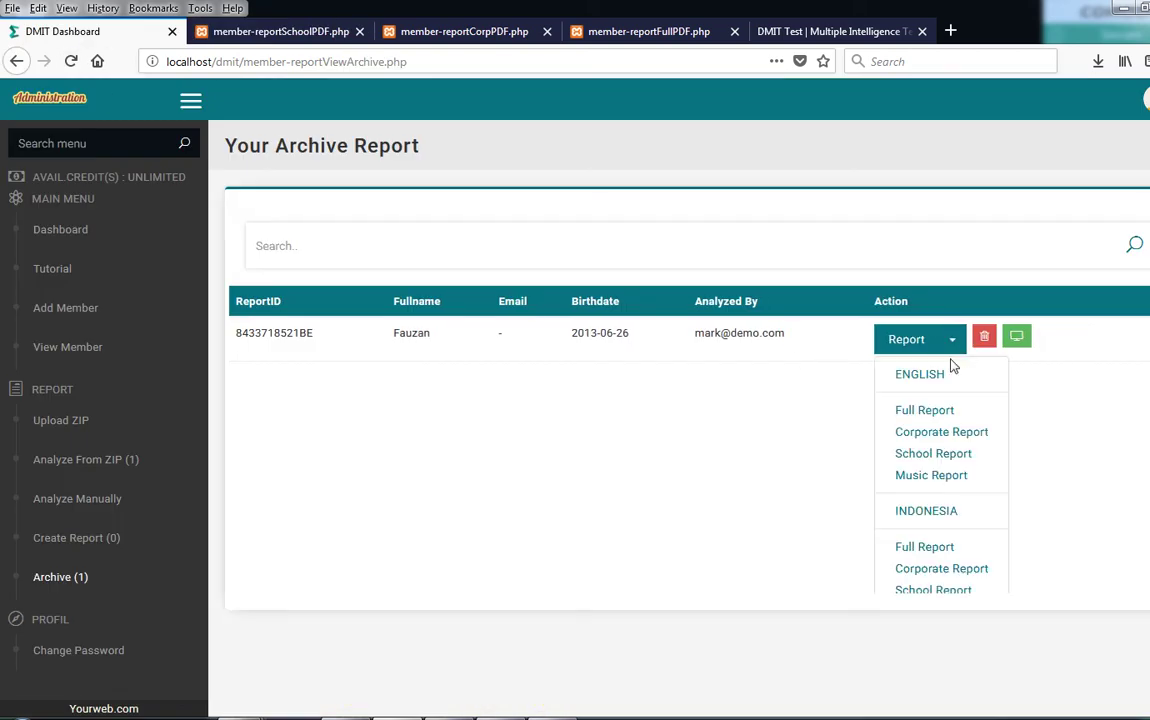
pyautogui.click(950, 480)
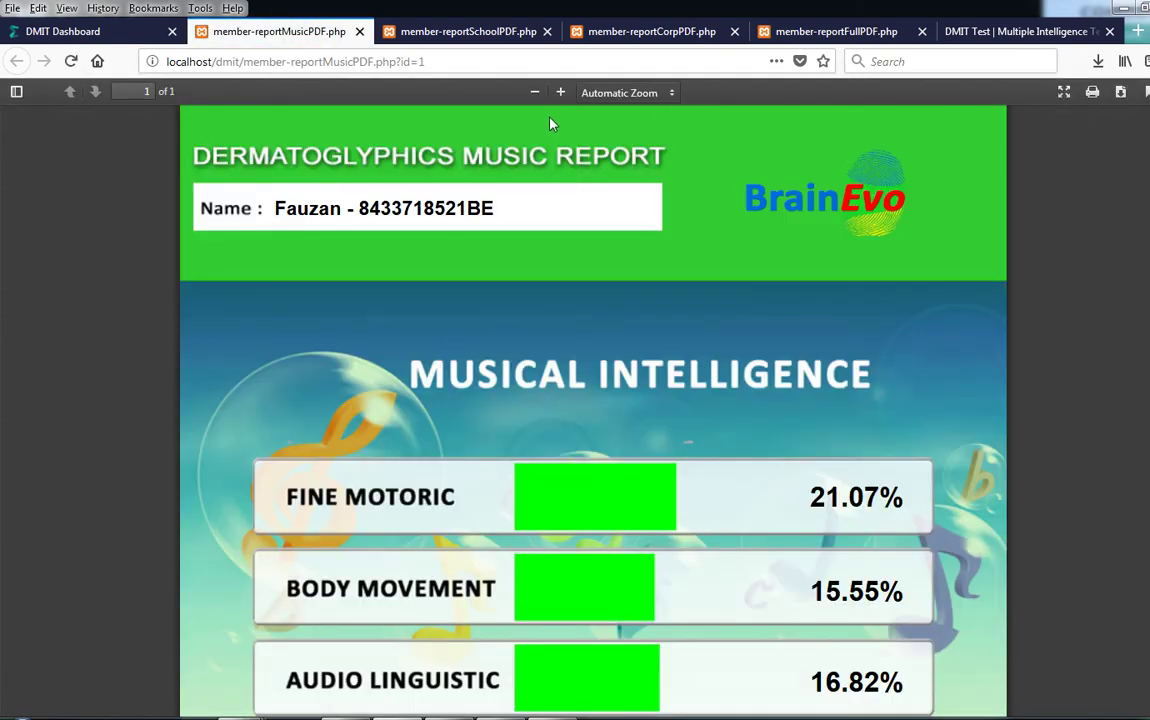
pyautogui.click(535, 93)
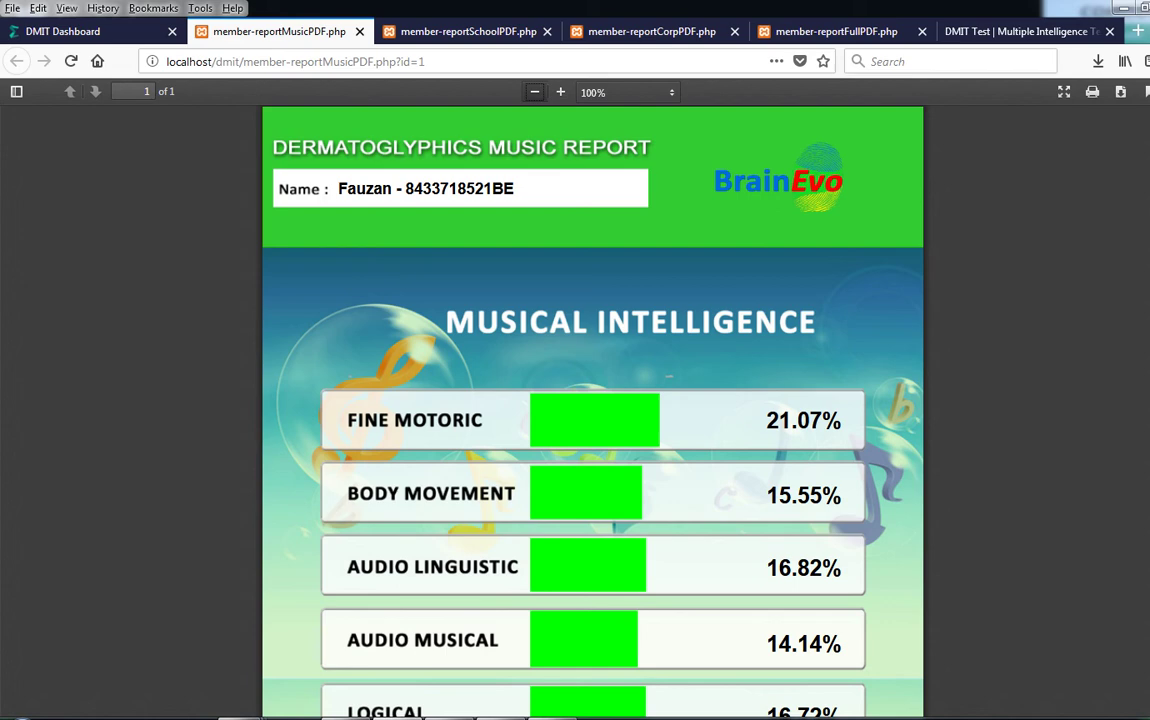
# - Read the music report's musical intelligence percentages, then return to the DMIT Dashboard tab
pyautogui.scroll(-1, 592, 410)
pyautogui.scroll(-1, 592, 410)
pyautogui.scroll(-2, 592, 410)
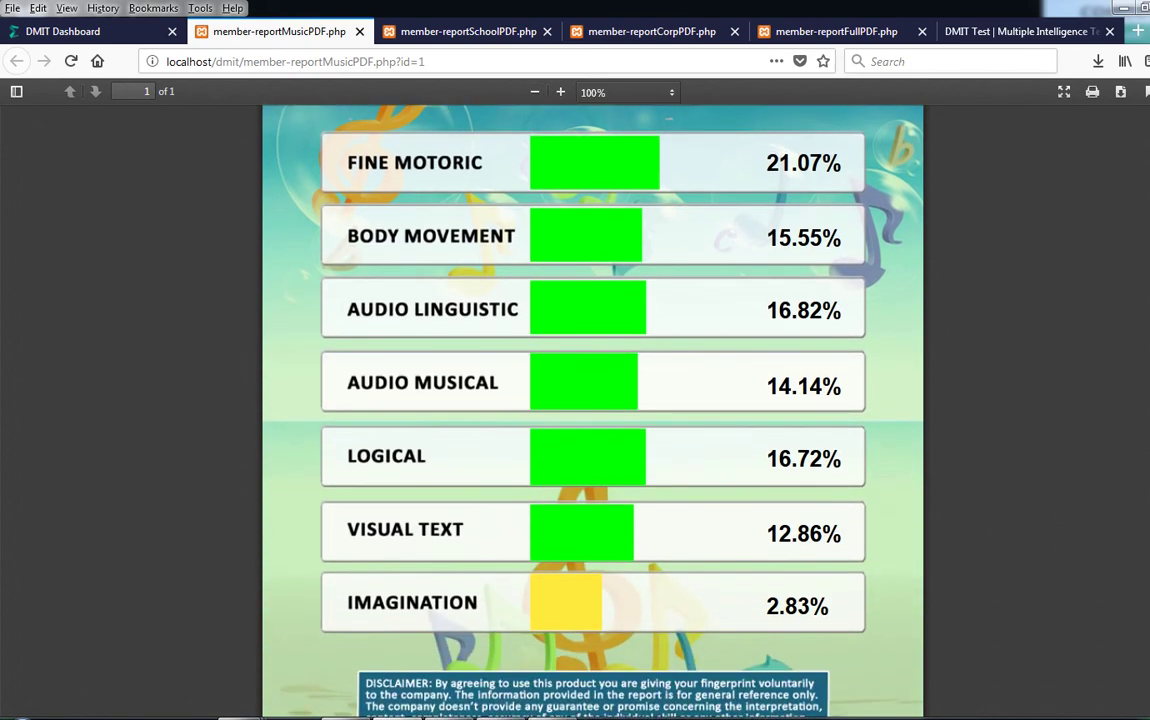
pyautogui.scroll(-1, 1065, 198)
pyautogui.scroll(2, 1065, 198)
pyautogui.scroll(3, 1065, 198)
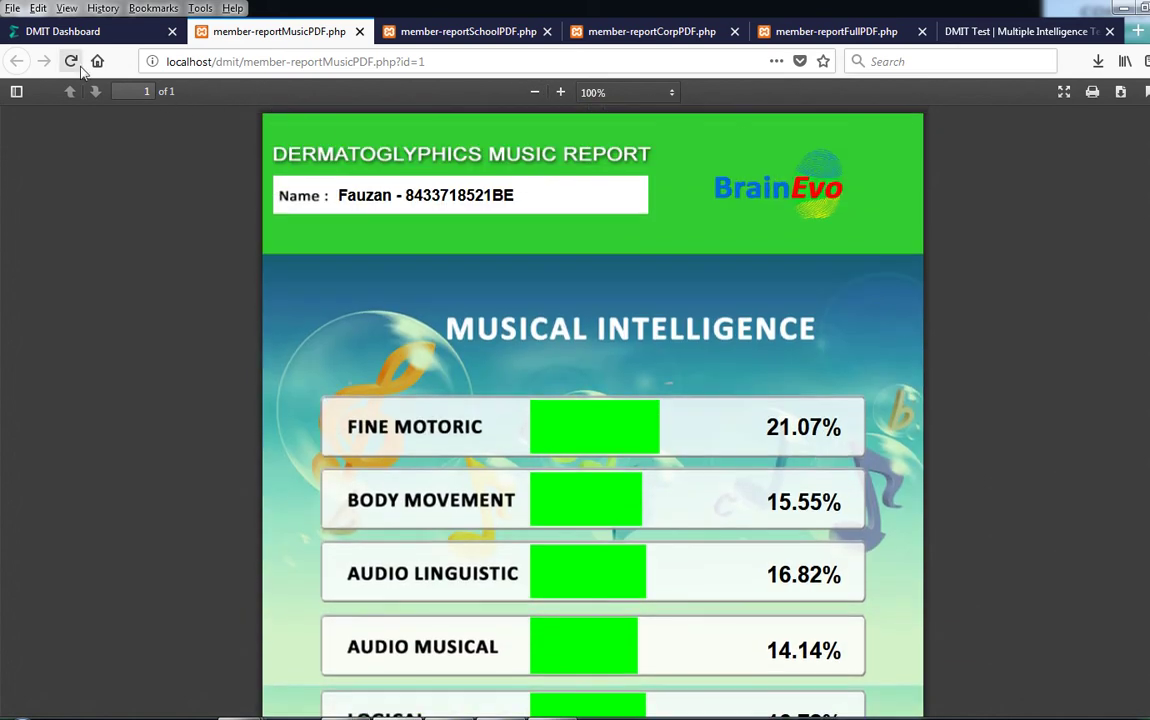
pyautogui.click(70, 31)
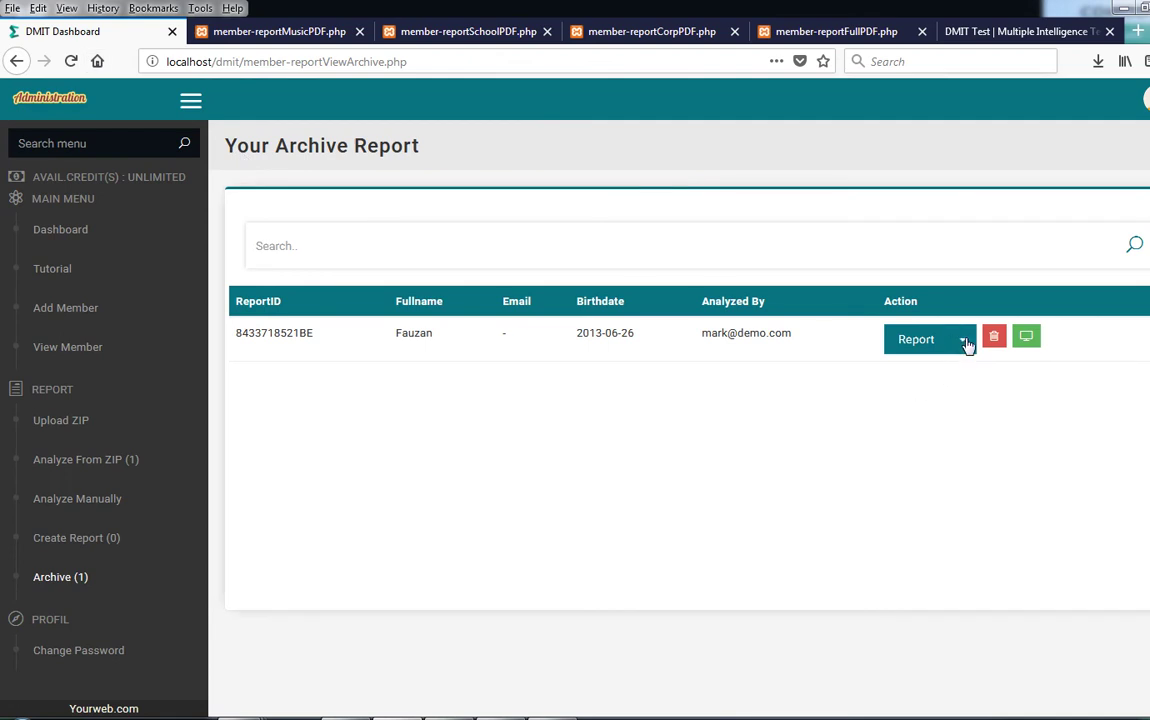
# - Open the Indonesian Music Report PDF at 90% zoom, then return to the archive list
pyautogui.click(966, 344)
pyautogui.scroll(-2, 958, 472)
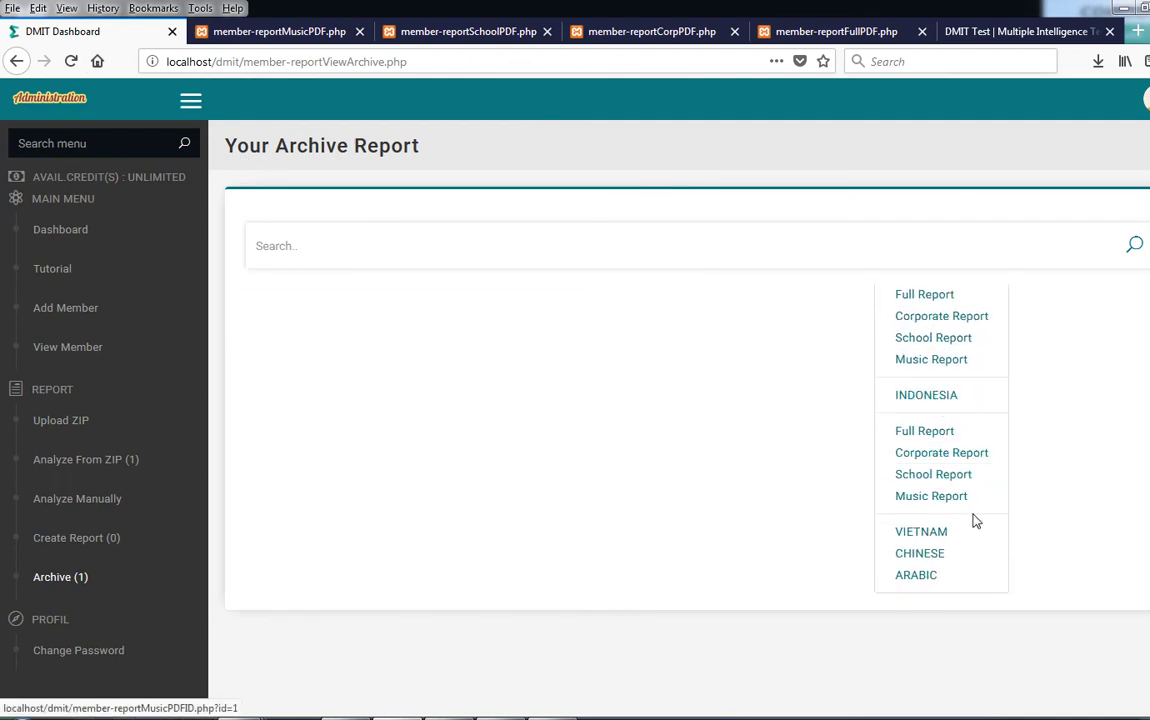
pyautogui.click(962, 499)
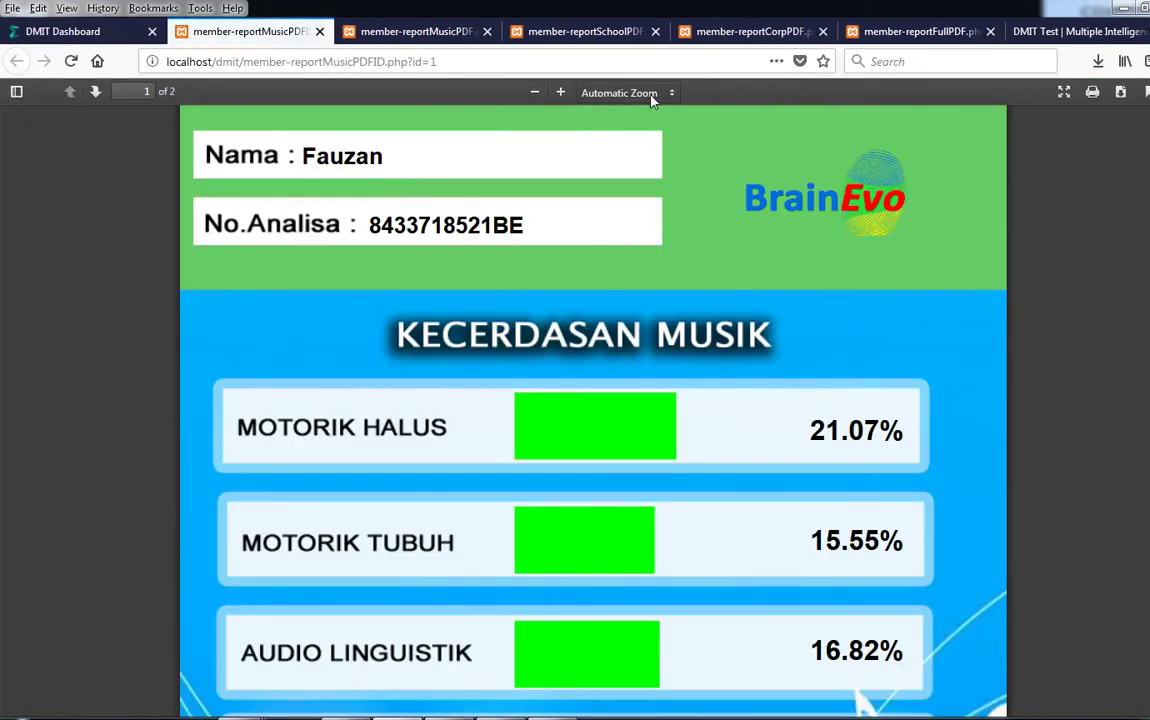
pyautogui.click(534, 92)
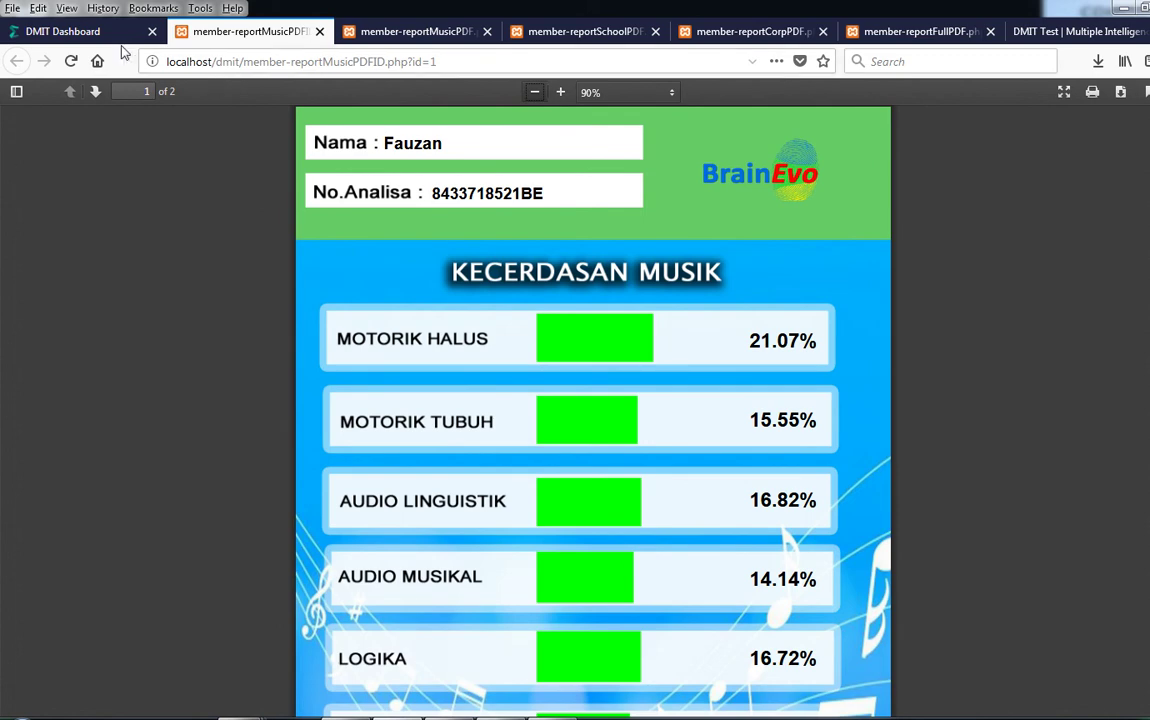
pyautogui.click(105, 36)
# - Open the Vietnamese full report PDF from the Report dropdown
pyautogui.click(955, 340)
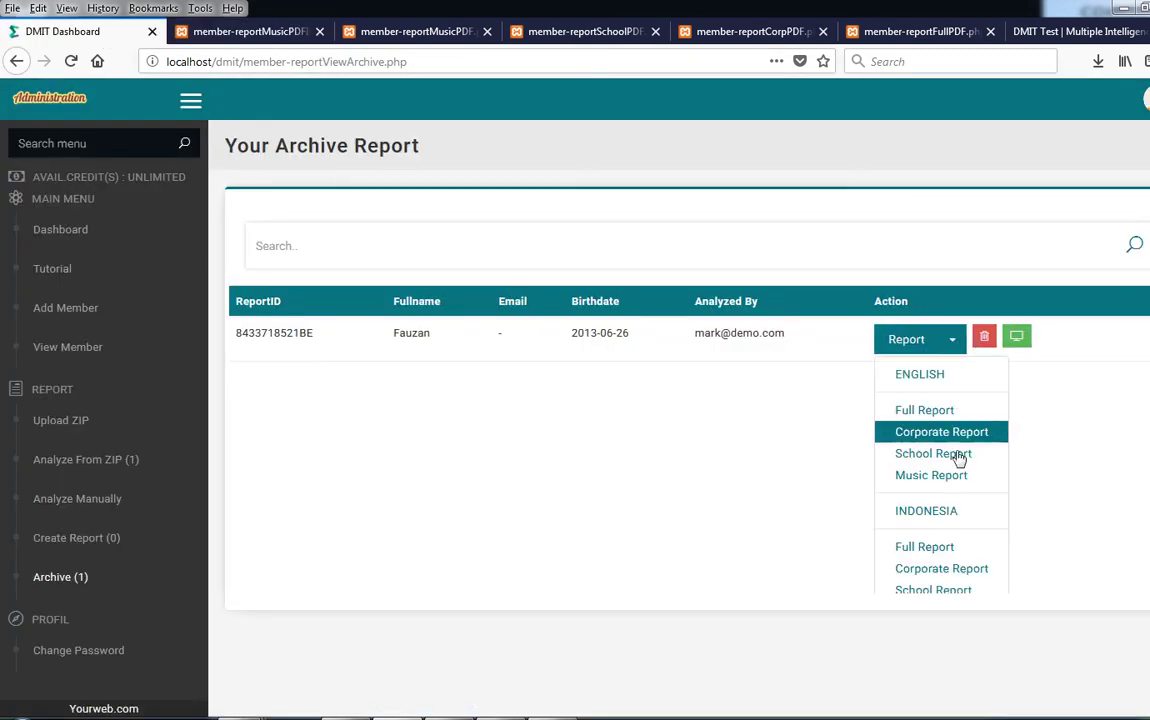
pyautogui.scroll(-2, 960, 470)
pyautogui.scroll(-1, 963, 480)
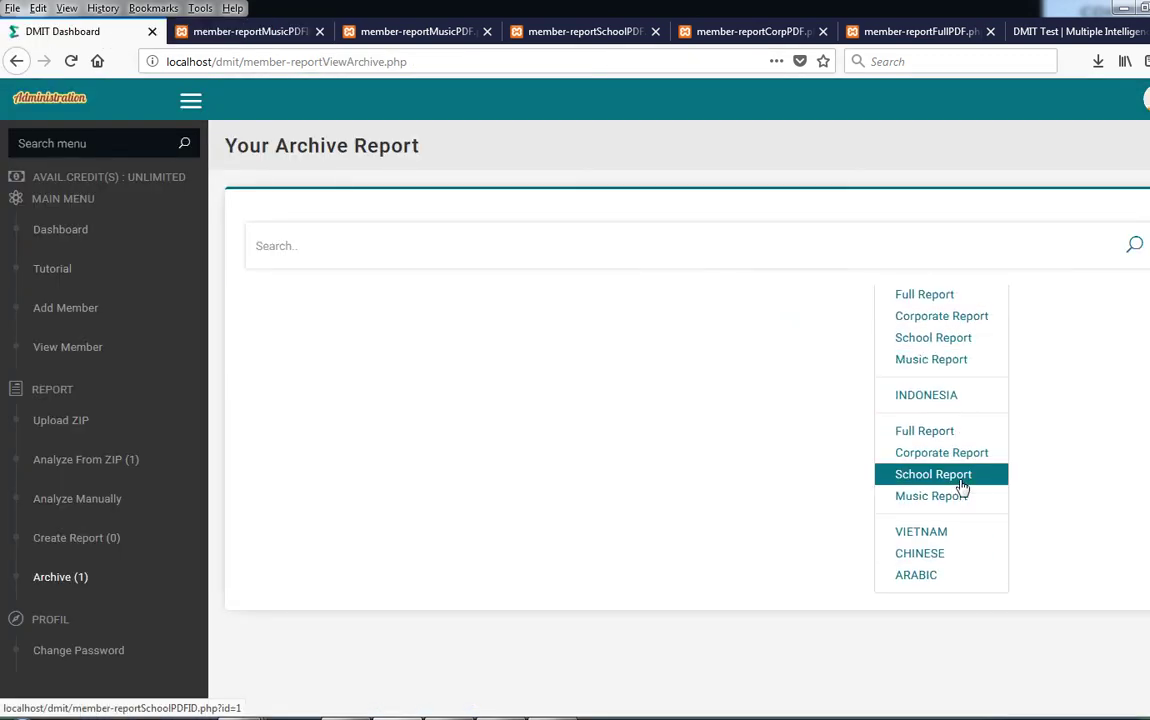
pyautogui.click(949, 539)
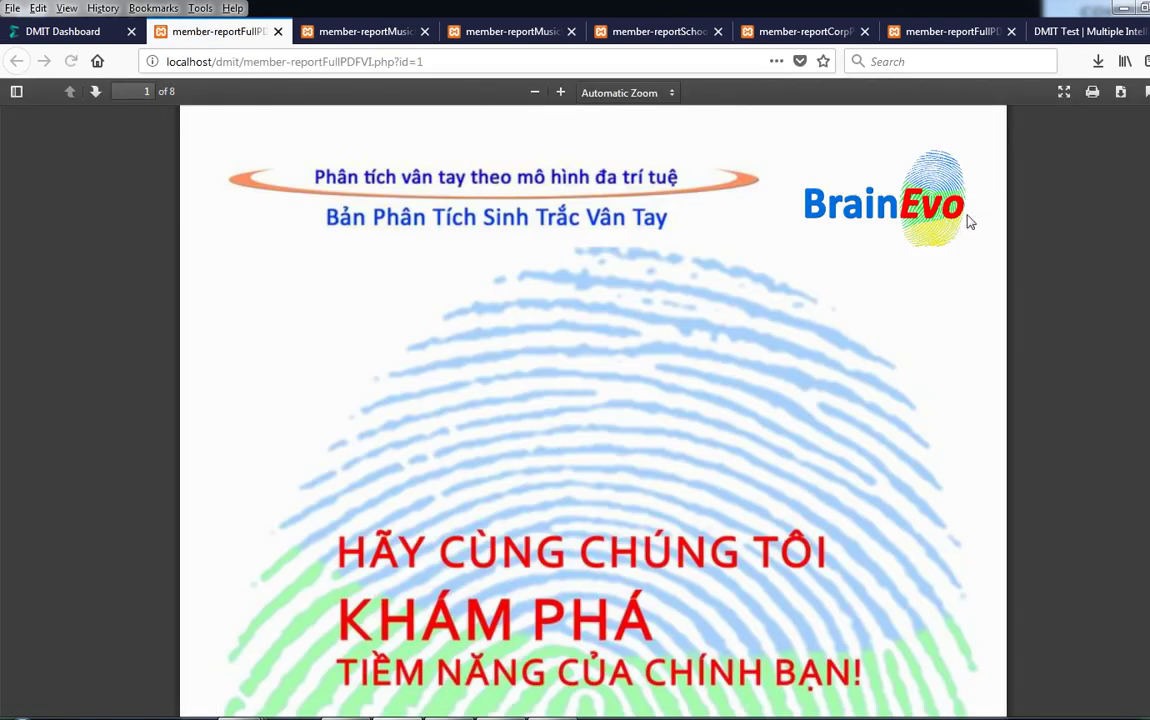
pyautogui.scroll(-2, 797, 172)
pyautogui.scroll(-4, 797, 172)
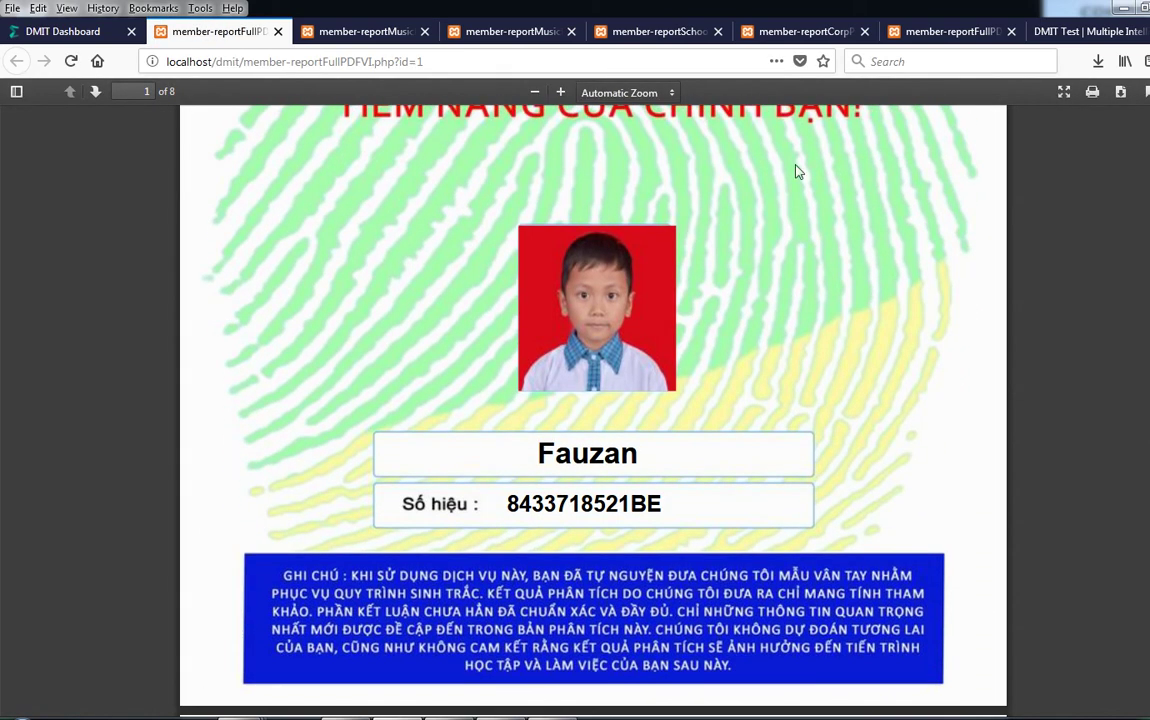
# - Zoom the Vietnamese report to 90% and scroll to page 5's intelligence tables
pyautogui.click(536, 93)
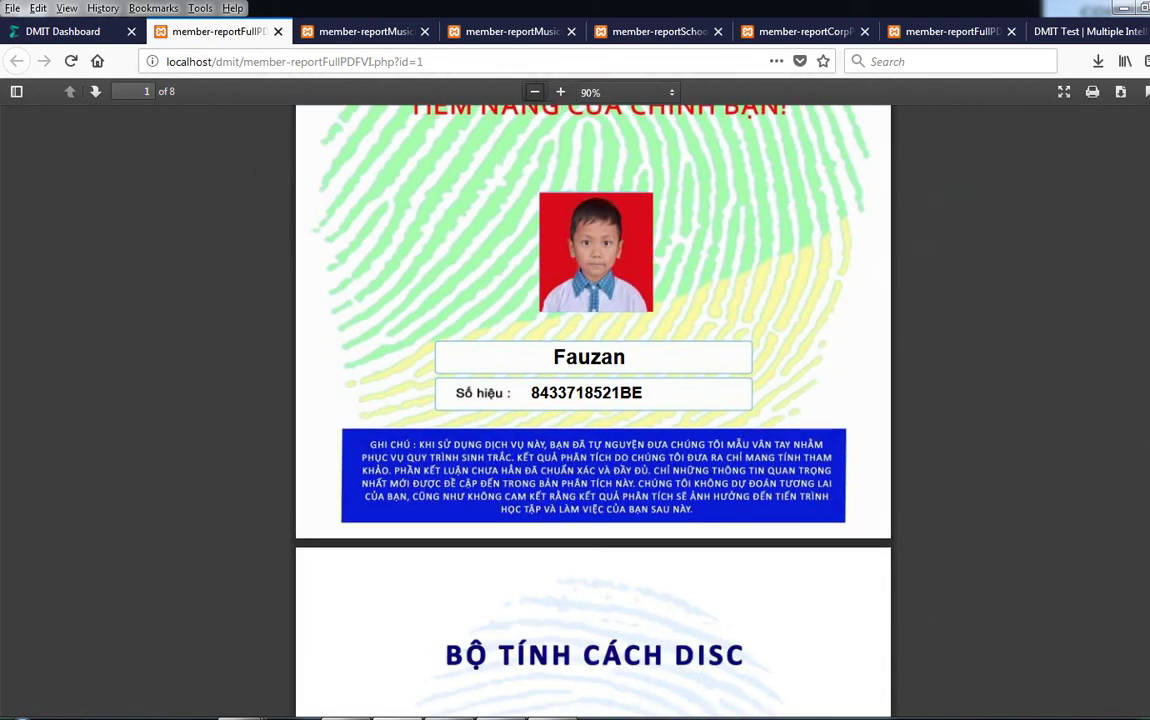
pyautogui.scroll(-2, 593, 400)
pyautogui.scroll(-10, 593, 400)
pyautogui.scroll(-8, 593, 400)
pyautogui.scroll(-9, 593, 400)
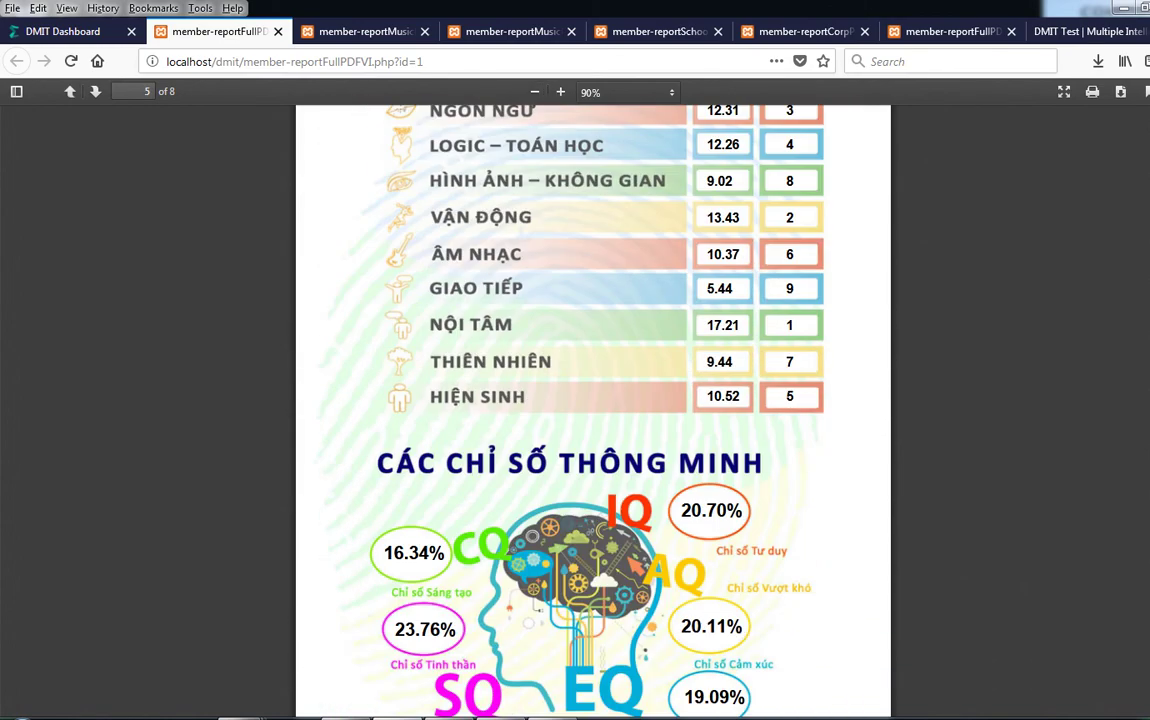
# - Open the Chinese full report from the archive page's Report language dropdown
pyautogui.click(100, 31)
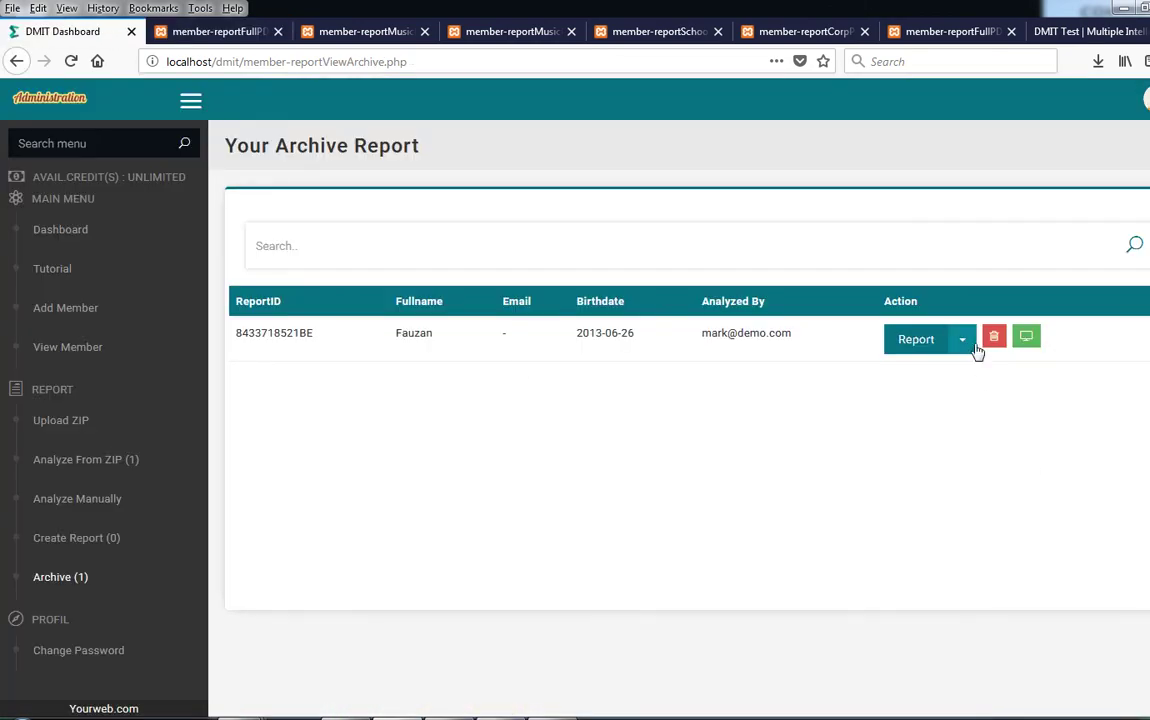
pyautogui.click(906, 339)
pyautogui.scroll(-2, 966, 513)
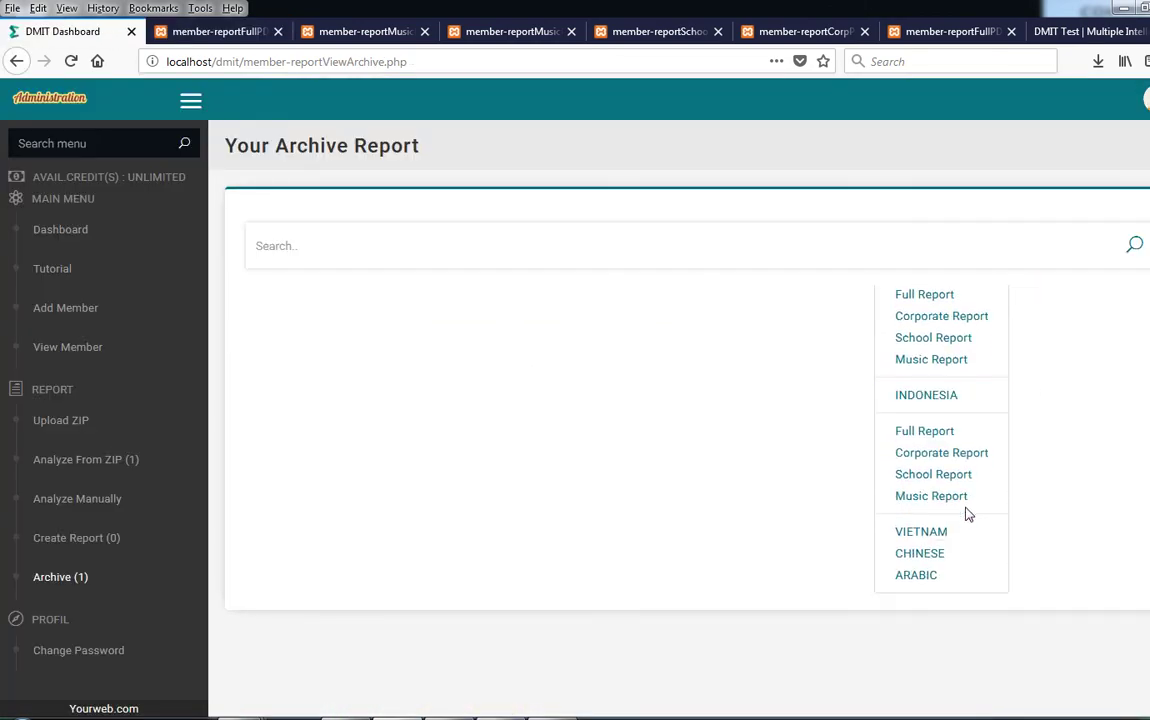
pyautogui.click(934, 553)
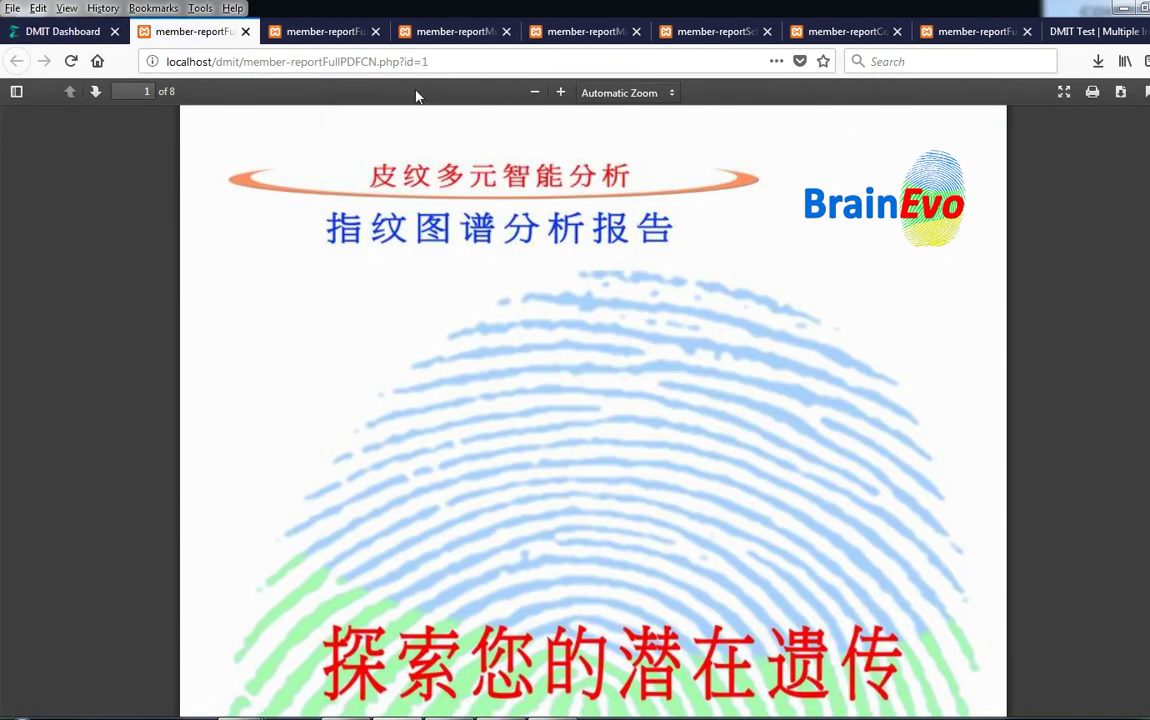
# - Zoom the Chinese report PDF to 70% and skim down to page 5
pyautogui.click(534, 92)
pyautogui.click(534, 92)
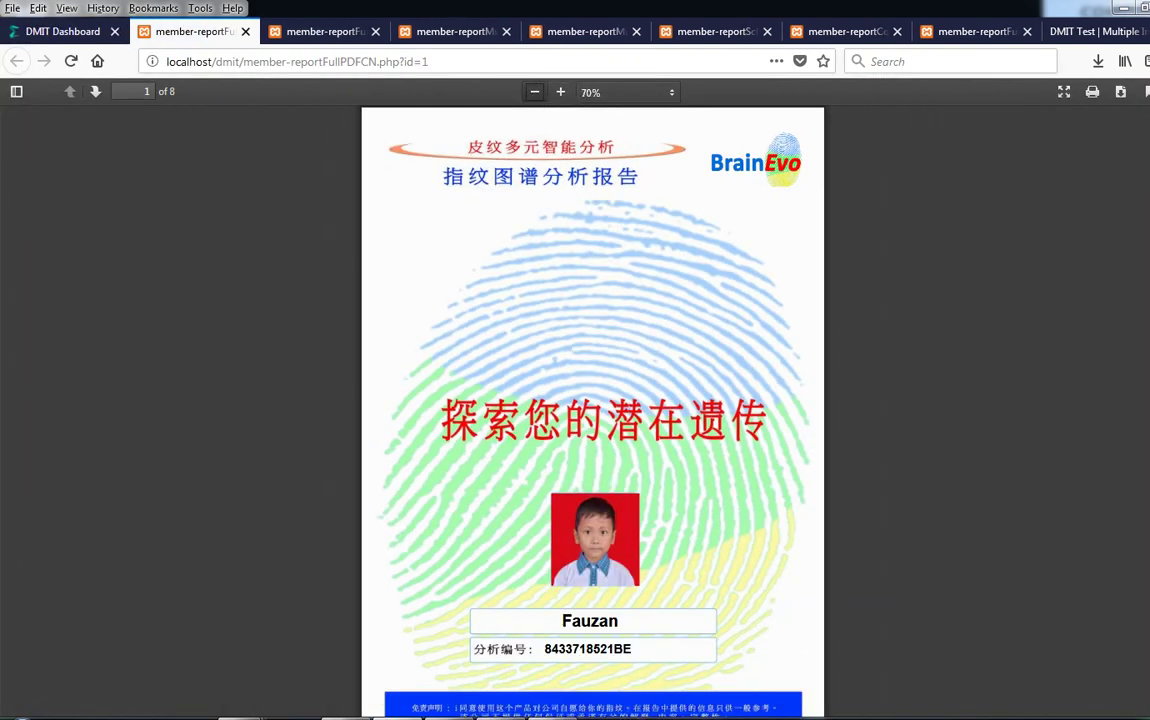
pyautogui.scroll(-5, 592, 410)
pyautogui.scroll(-10, 592, 410)
pyautogui.scroll(-5, 592, 410)
pyautogui.scroll(-10, 592, 410)
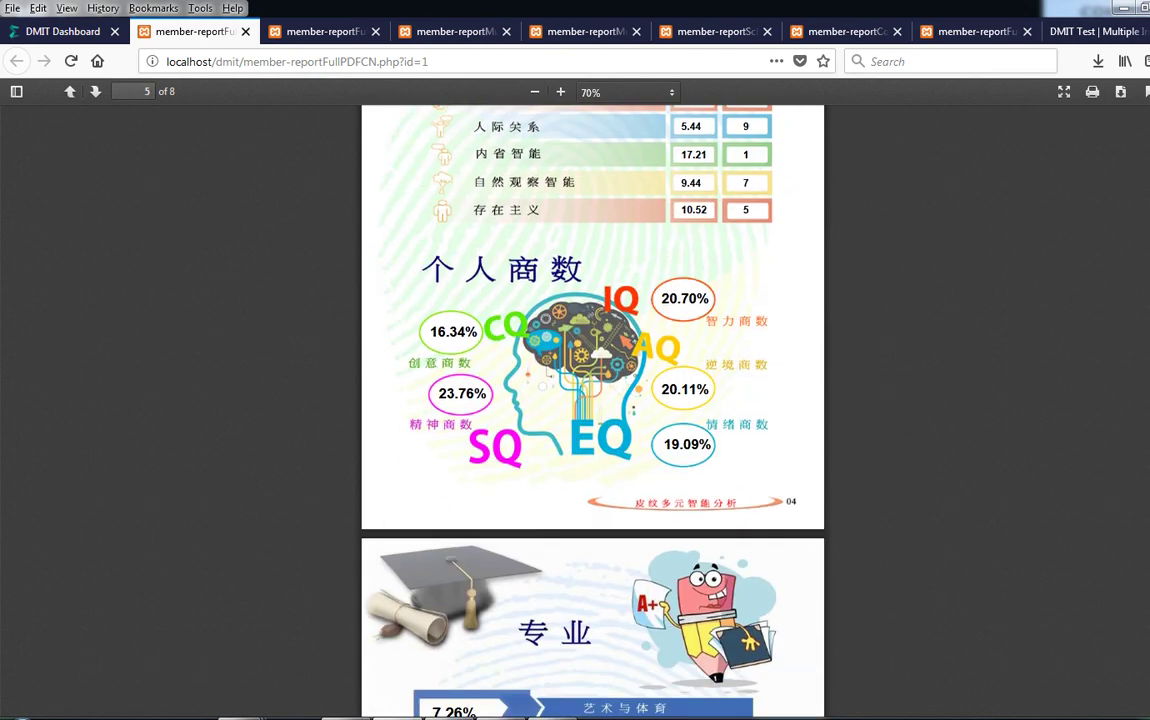
pyautogui.scroll(-5, 782, 349)
# - Back on the archive page, open the Report language options to choose Arabic
pyautogui.click(62, 31)
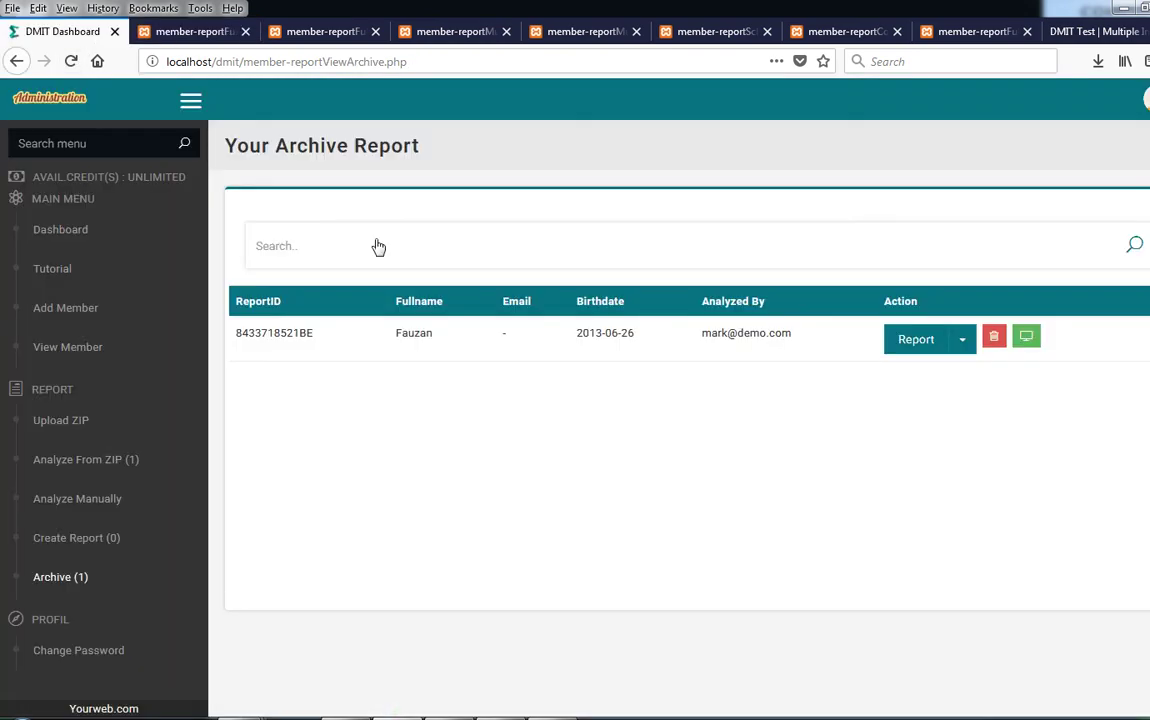
pyautogui.click(964, 340)
pyautogui.scroll(-2, 942, 520)
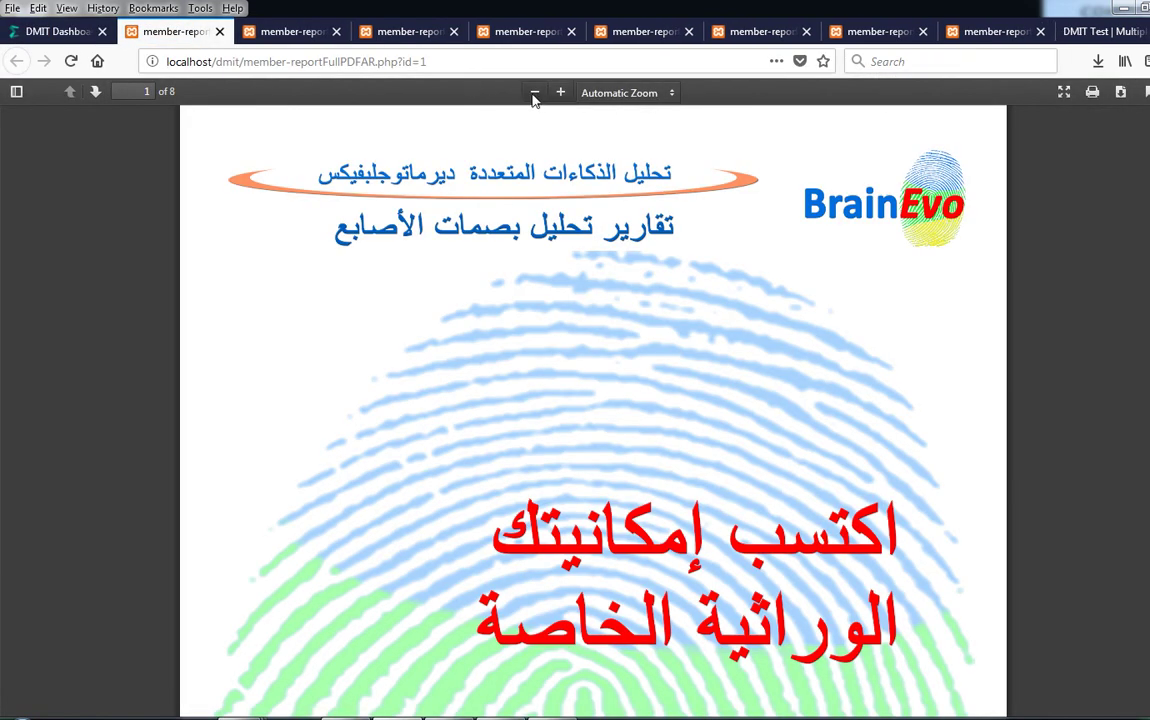
# - Zoom the Arabic report PDF to 70%, skim to page 6, then return to the archive list
pyautogui.click(534, 92)
pyautogui.scroll(-5, 592, 410)
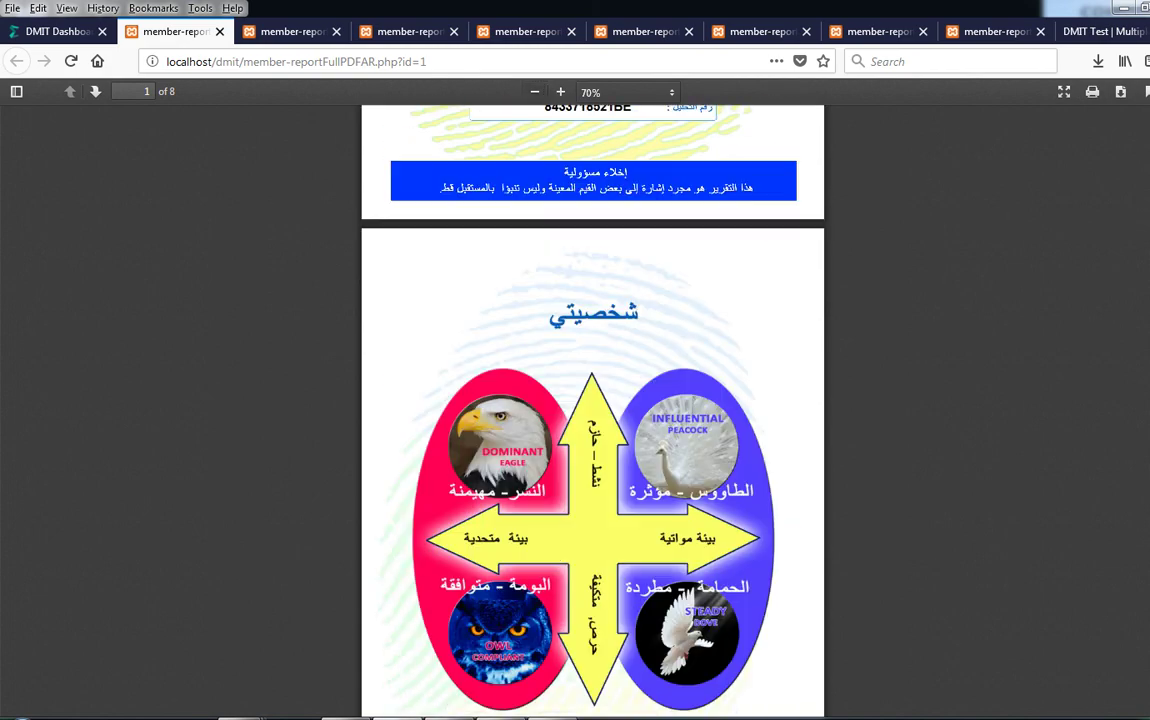
pyautogui.scroll(-5, 592, 410)
pyautogui.scroll(-5, 592, 410)
pyautogui.scroll(-5, 592, 410)
pyautogui.scroll(-5, 592, 410)
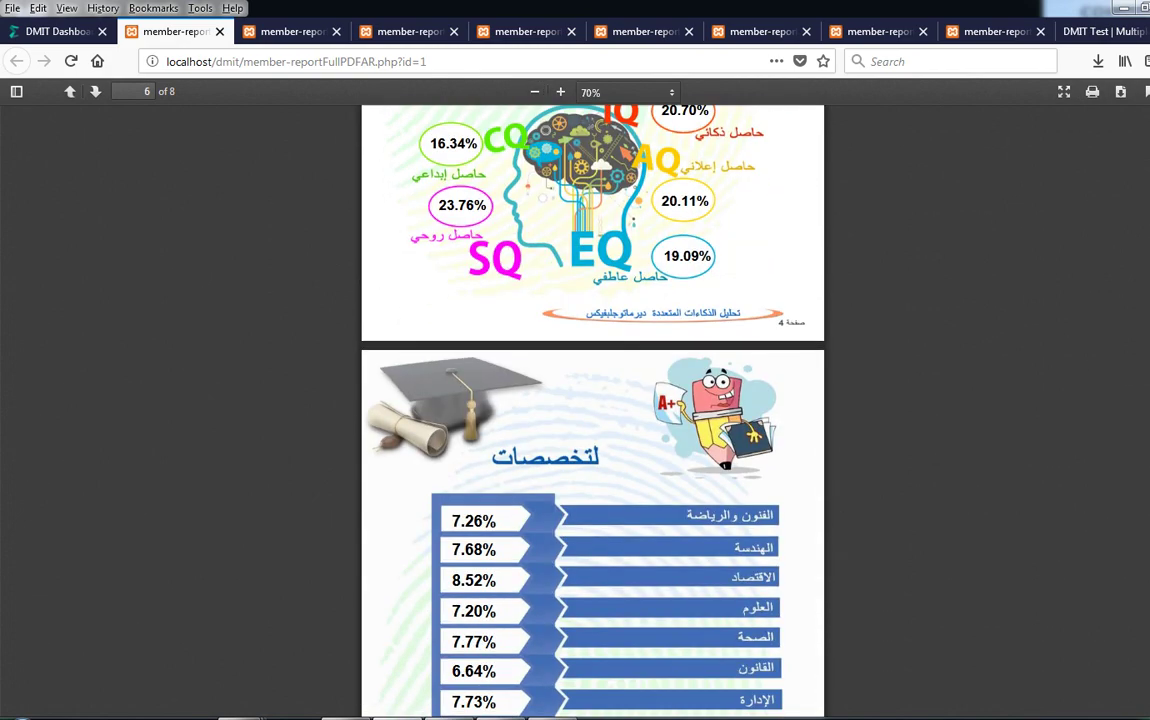
pyautogui.click(59, 34)
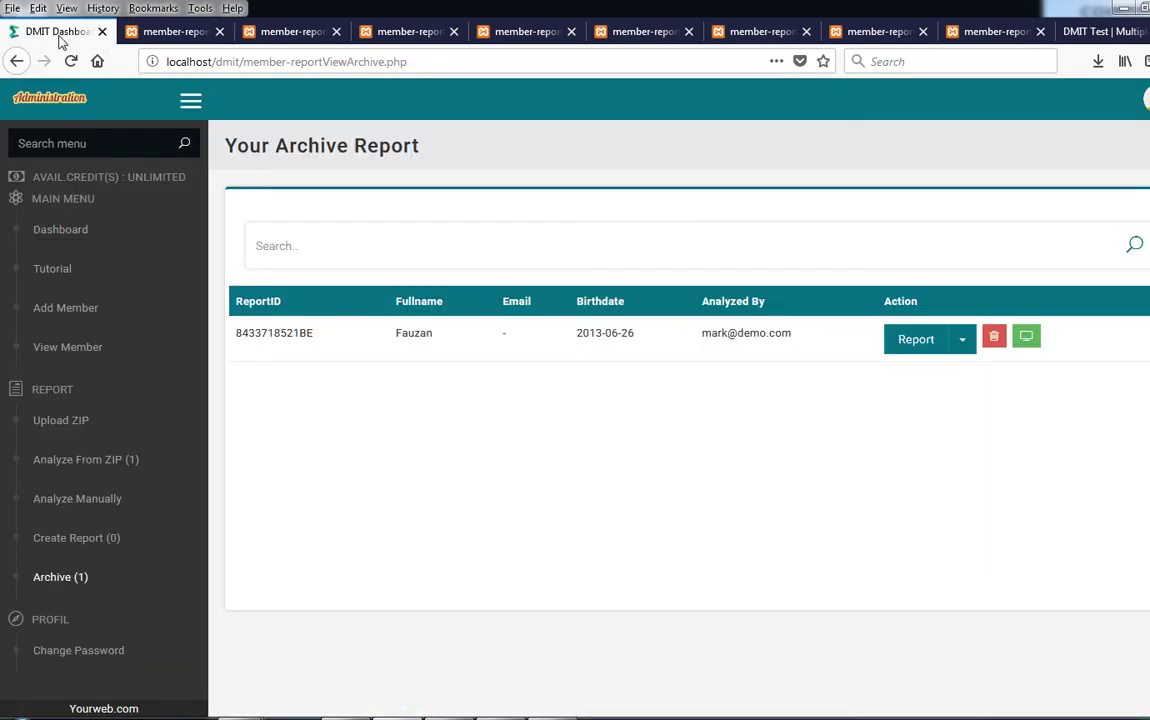